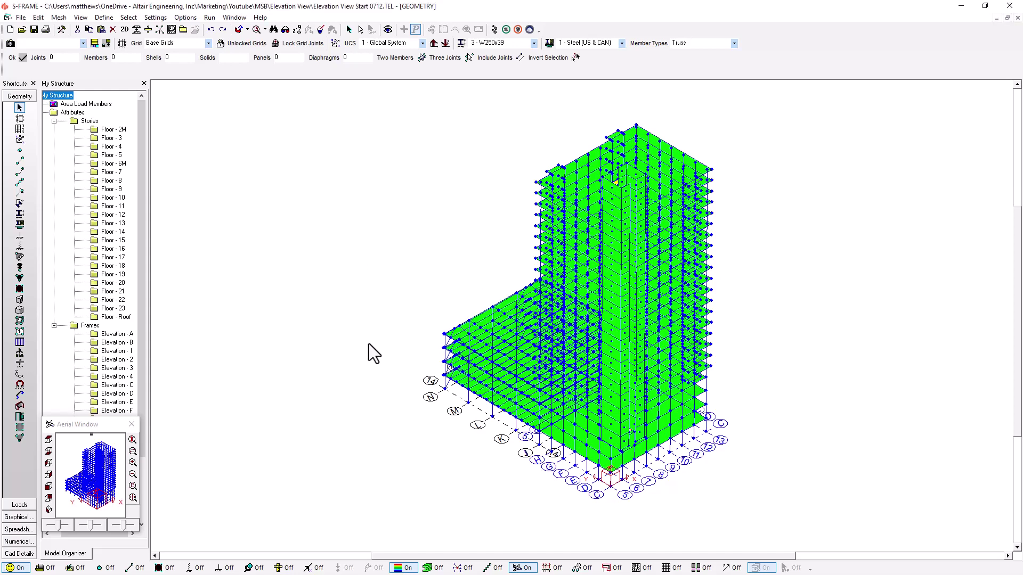
# Step: Examine the grid definitions of the Tower, Podium, Core and Base Grids, including spacing, offsets and grid options
pyautogui.click(121, 44)
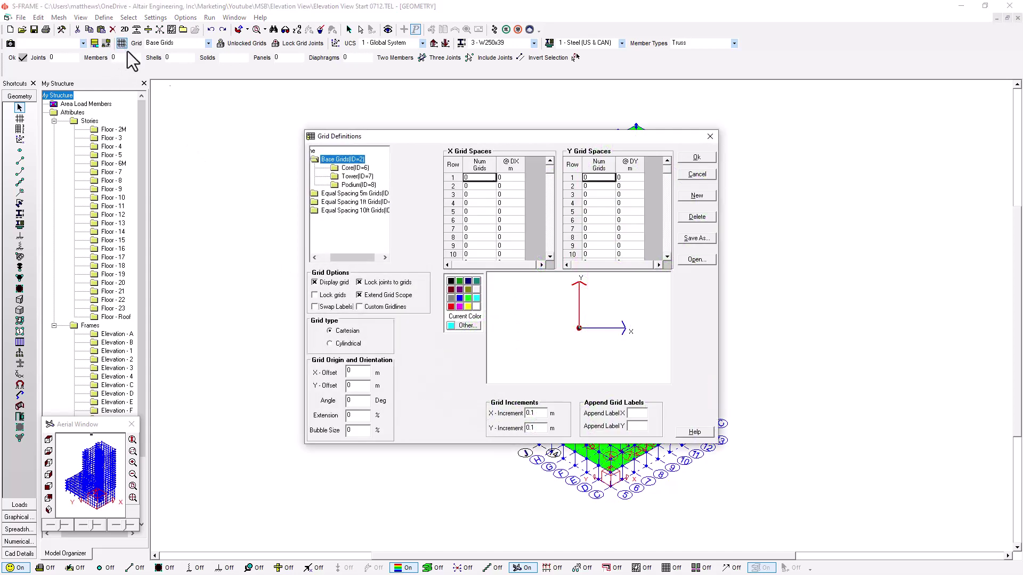
pyautogui.moveTo(349, 257); pyautogui.dragTo(331, 258)
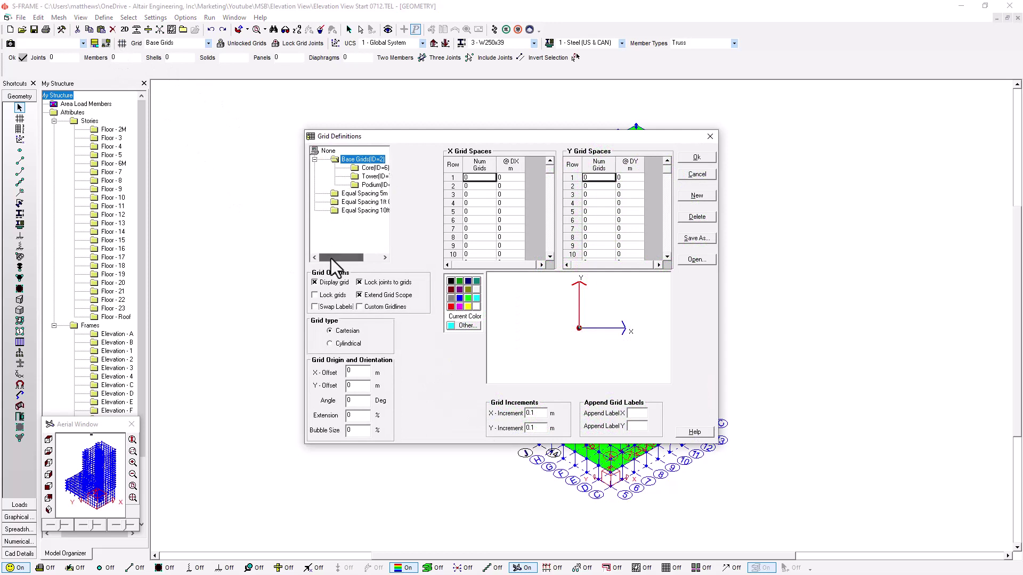
pyautogui.click(379, 177)
pyautogui.click(380, 185)
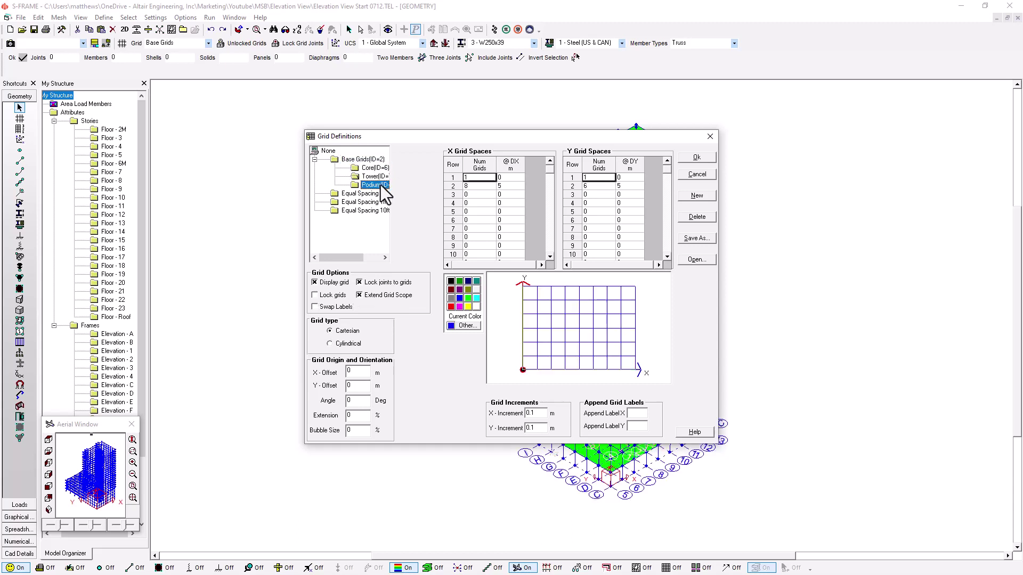
pyautogui.click(382, 185)
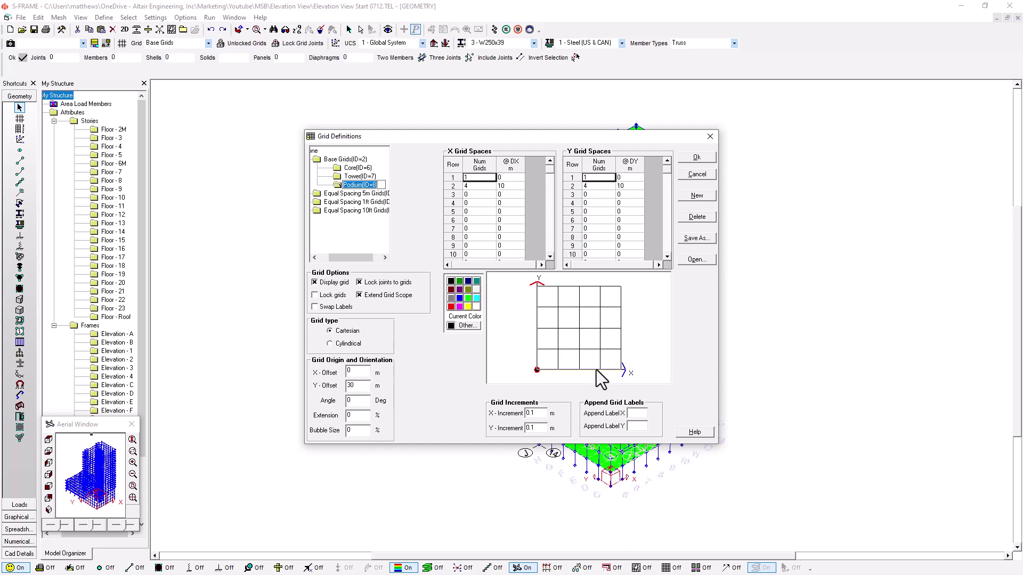
pyautogui.click(356, 168)
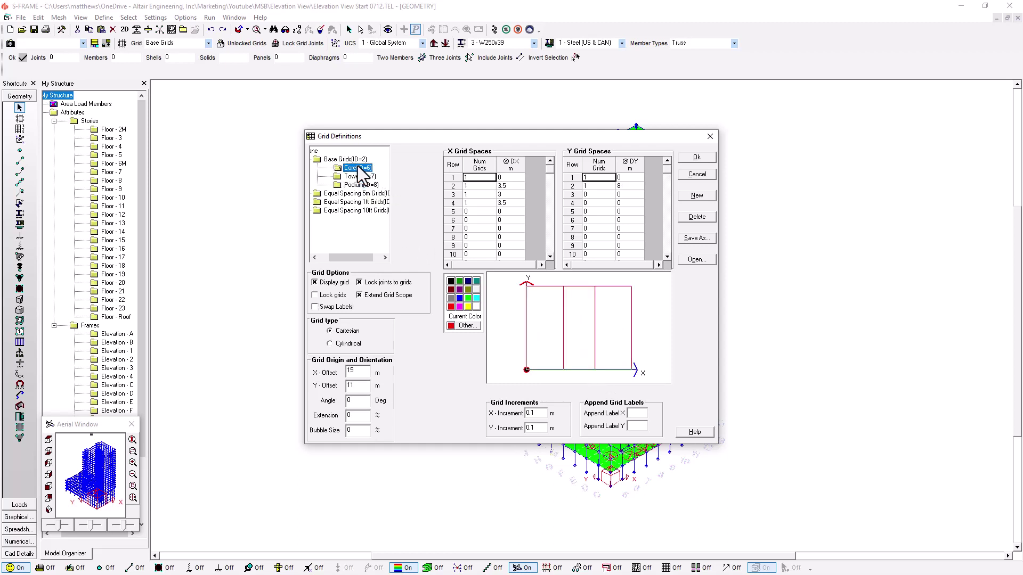
pyautogui.click(357, 166)
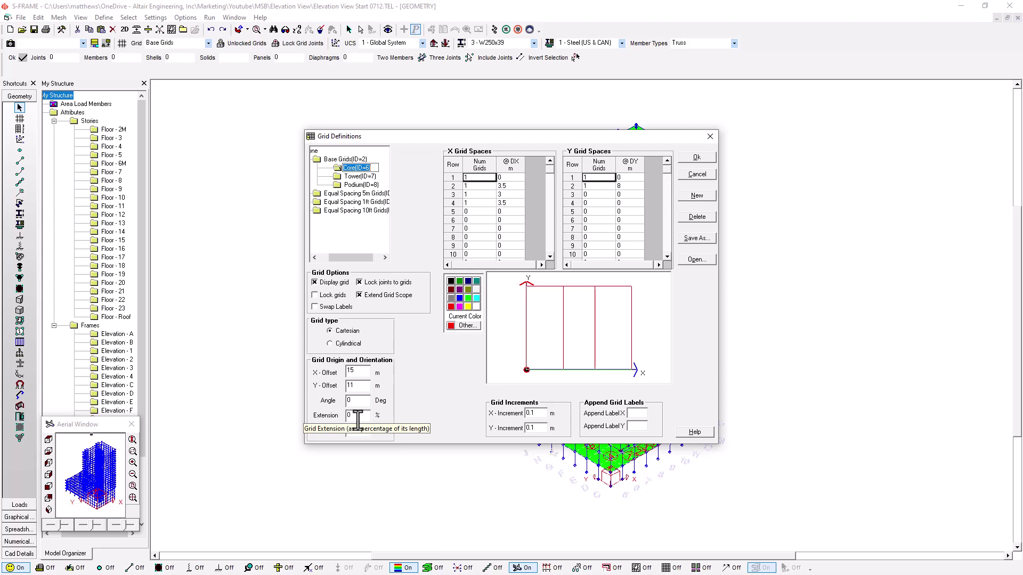
pyautogui.click(348, 161)
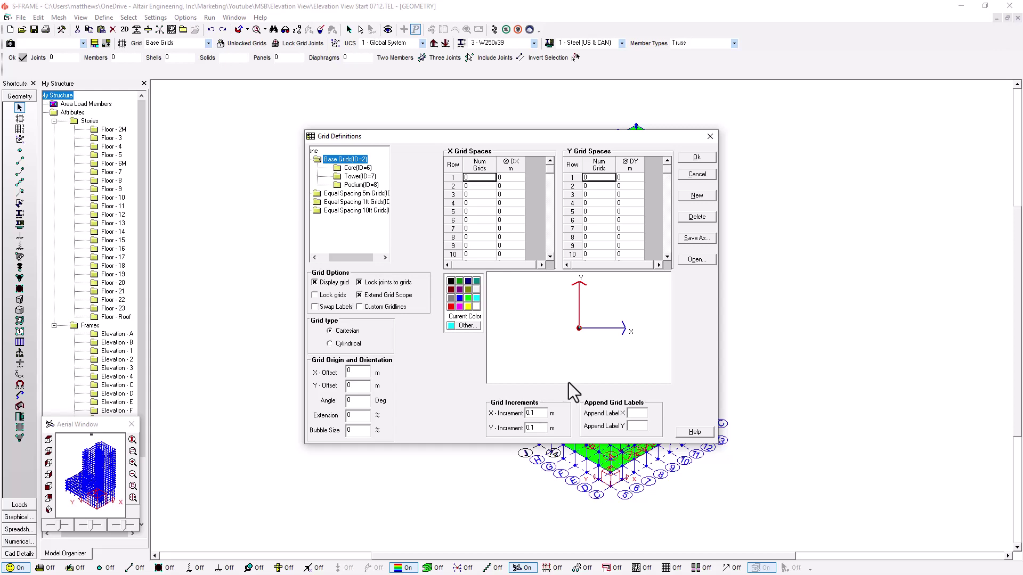
pyautogui.click(695, 158)
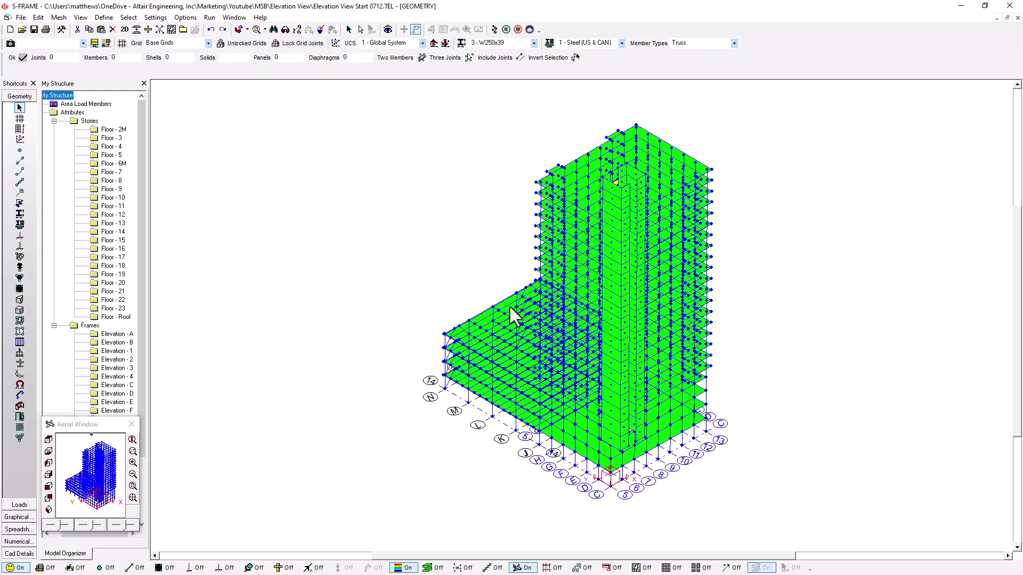
# Step: Inspect the grid lines at the building's base, then show the whole structure in plan view
pyautogui.scroll(3, 467, 423)
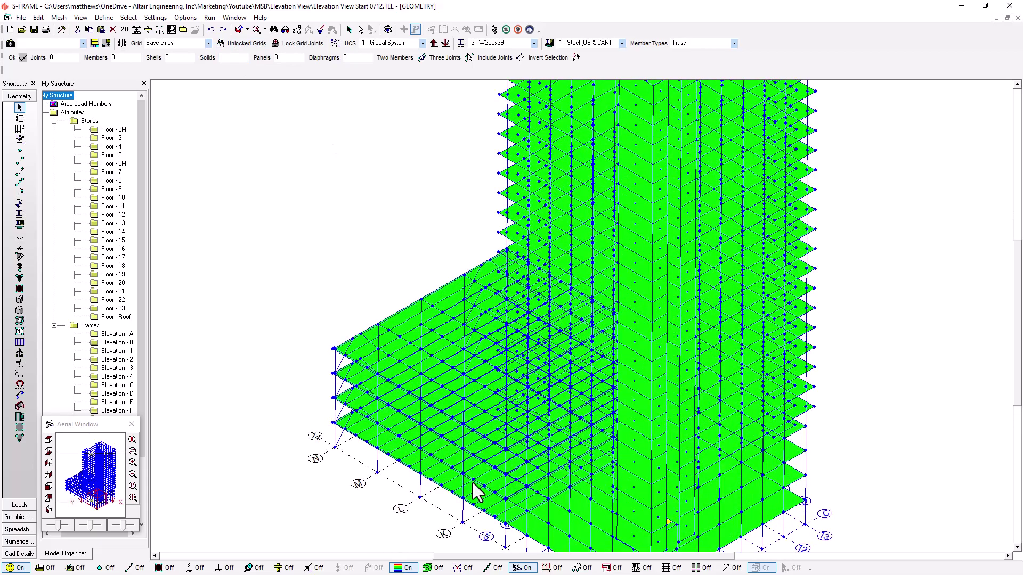
pyautogui.moveTo(477, 461); pyautogui.dragTo(471, 326, button='middle')
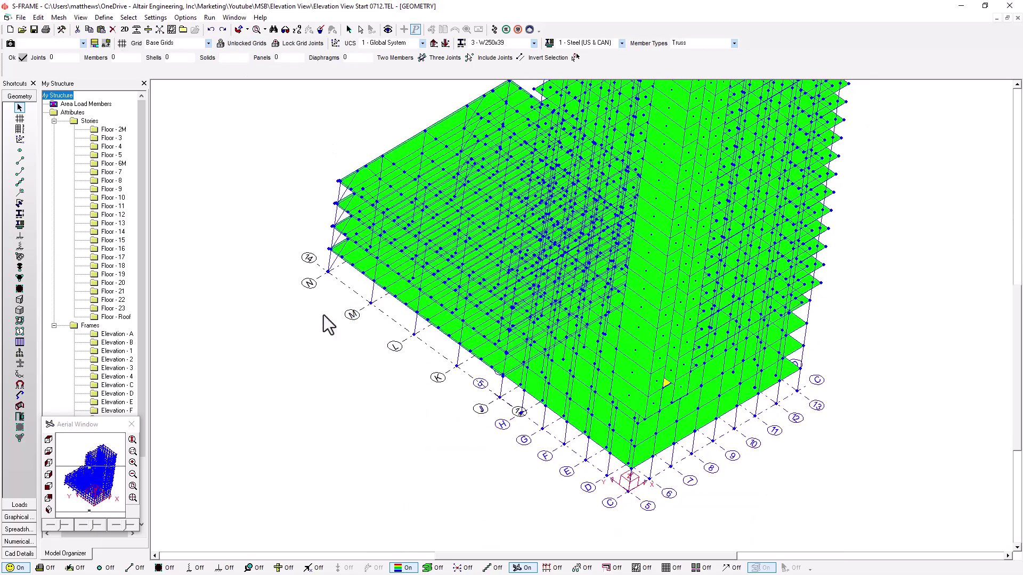
pyautogui.keyDown('shift'); pyautogui.moveTo(289, 305); pyautogui.dragTo(276, 328, button='middle'); pyautogui.keyUp('shift')
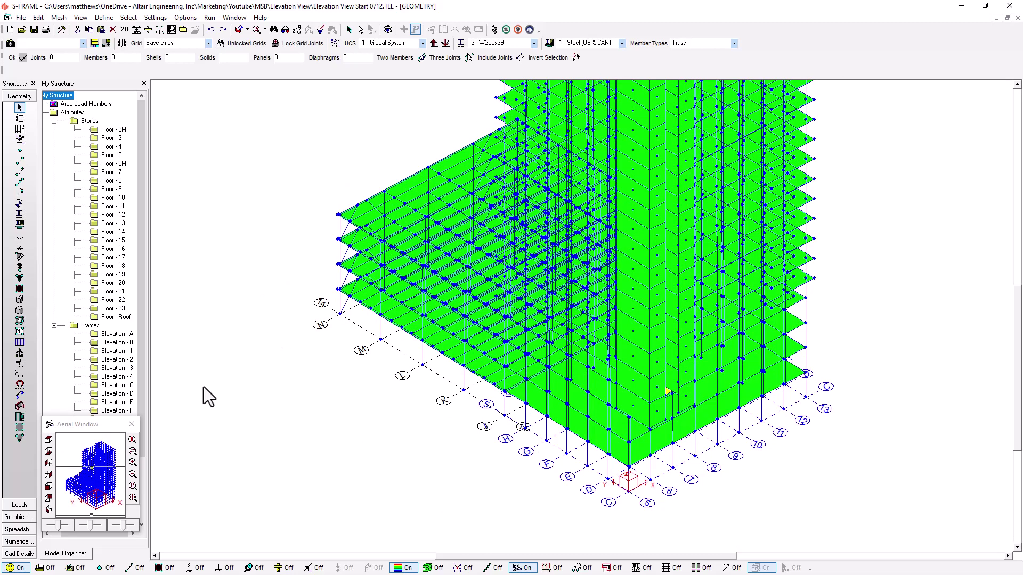
pyautogui.click(53, 447)
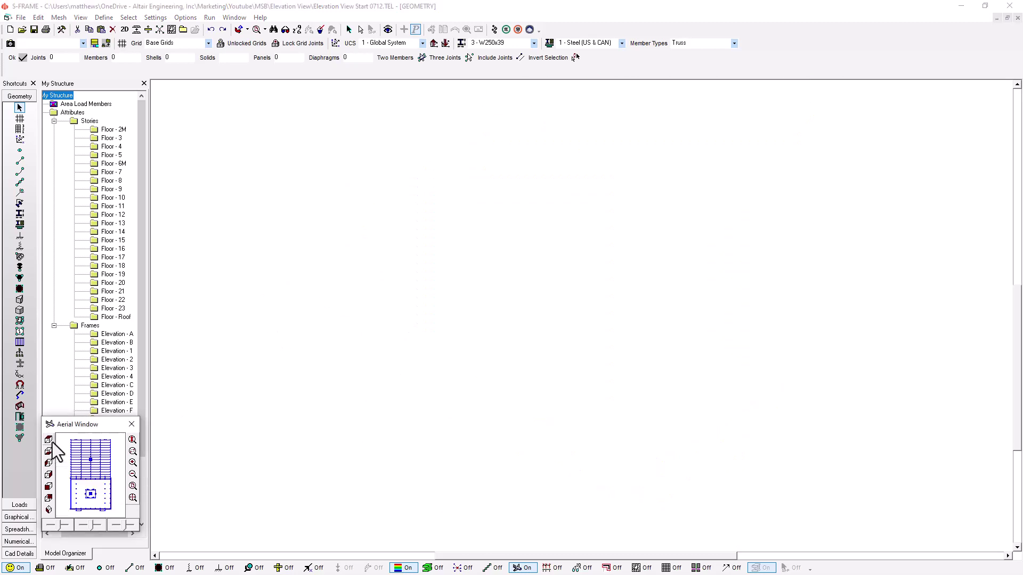
pyautogui.click(132, 486)
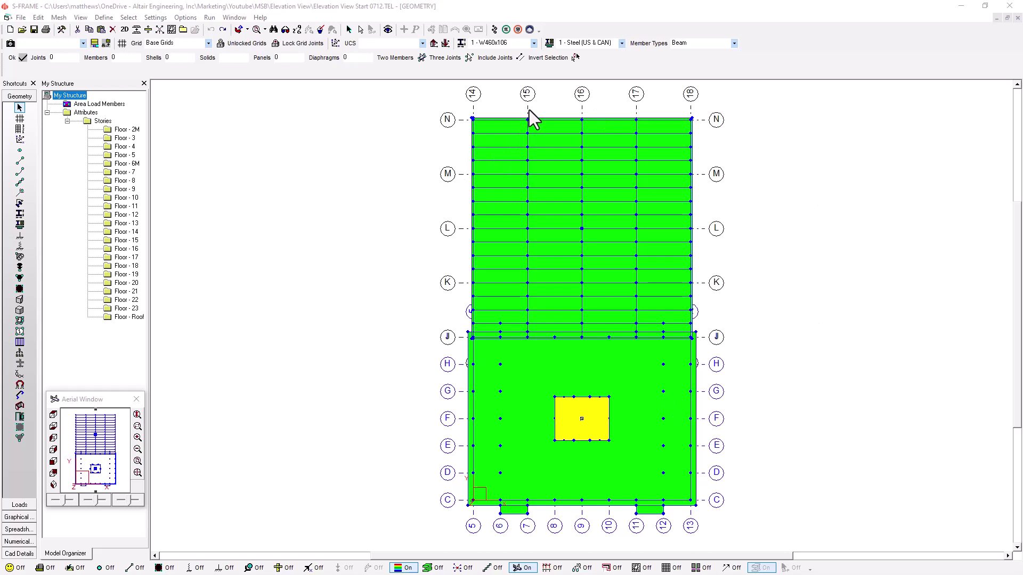
# Step: Try moving grid line 15 with its attached joints to X = 8.3, then undo the move
pyautogui.moveTo(529, 110); pyautogui.dragTo(521, 107)
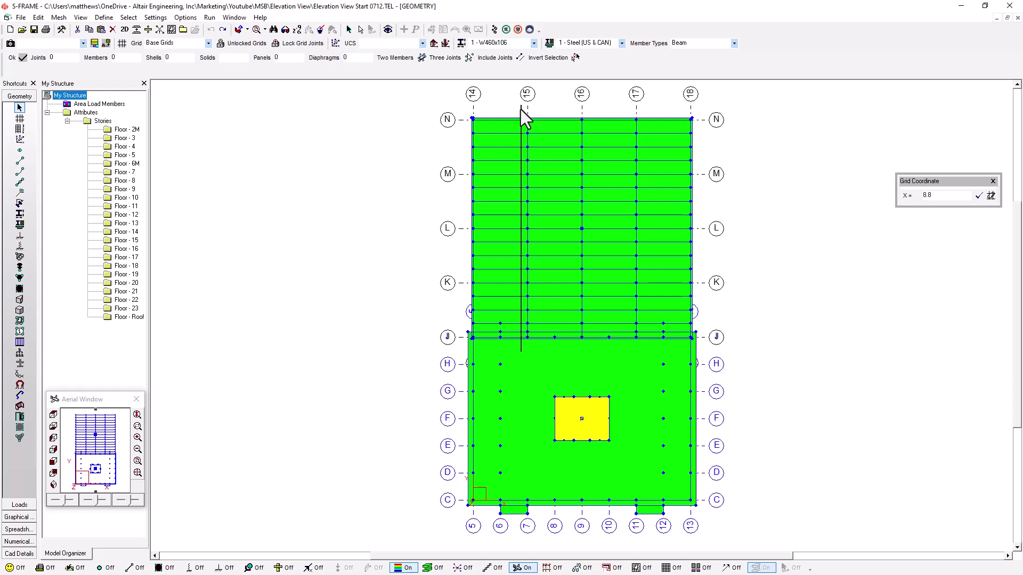
pyautogui.moveTo(520, 107); pyautogui.dragTo(518, 106)
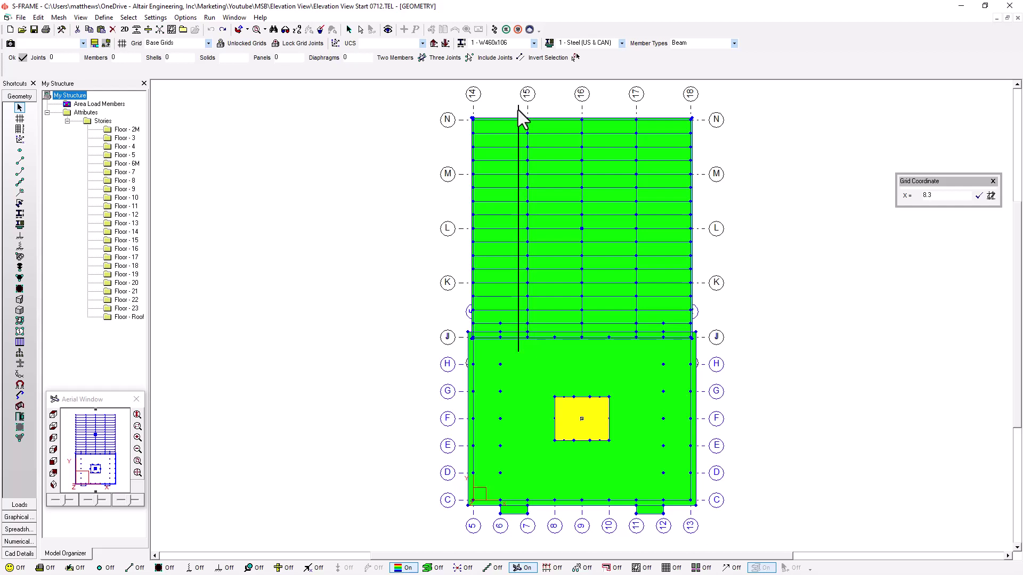
pyautogui.moveTo(518, 107); pyautogui.dragTo(518, 108)
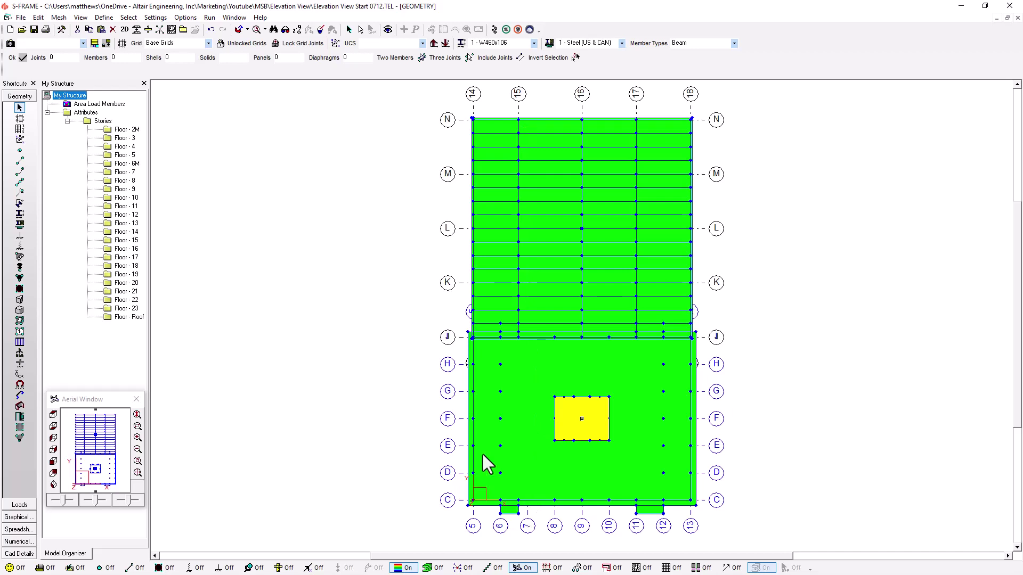
pyautogui.click(209, 32)
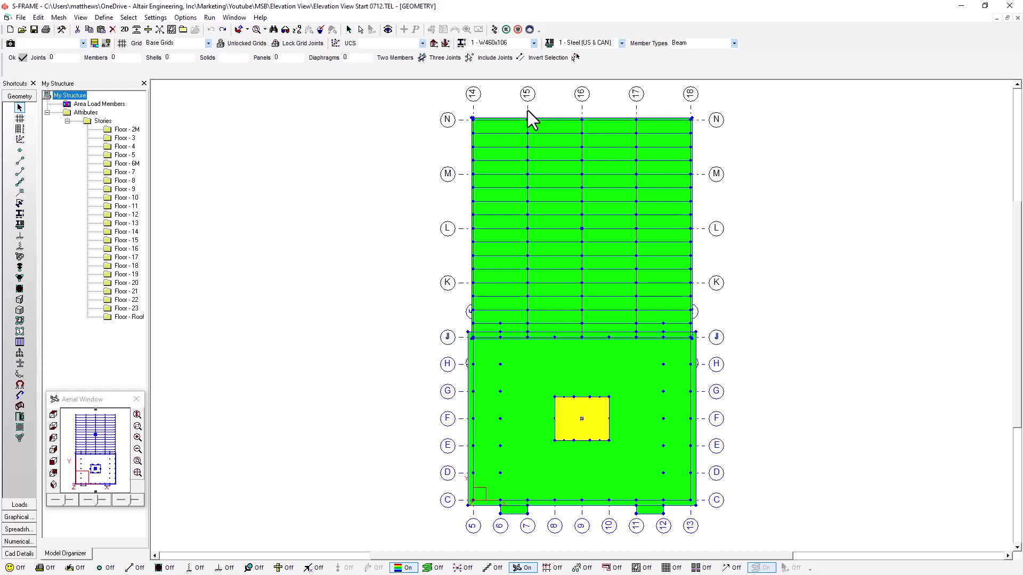
# Step: Try shifting grid lines 14 and 15 together in the negative X direction, then undo the shift
pyautogui.moveTo(527, 111); pyautogui.dragTo(514, 111)
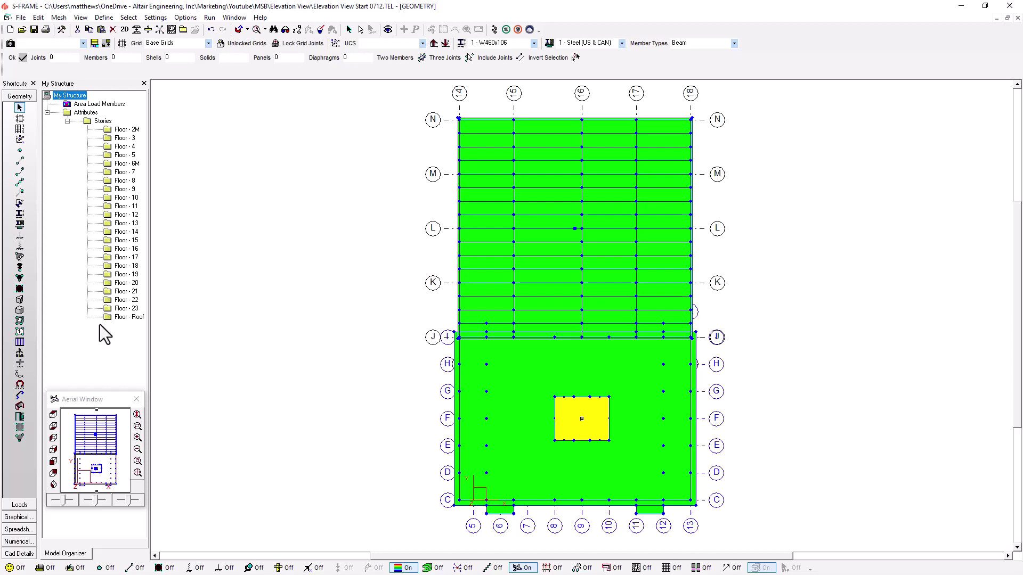
pyautogui.click(211, 30)
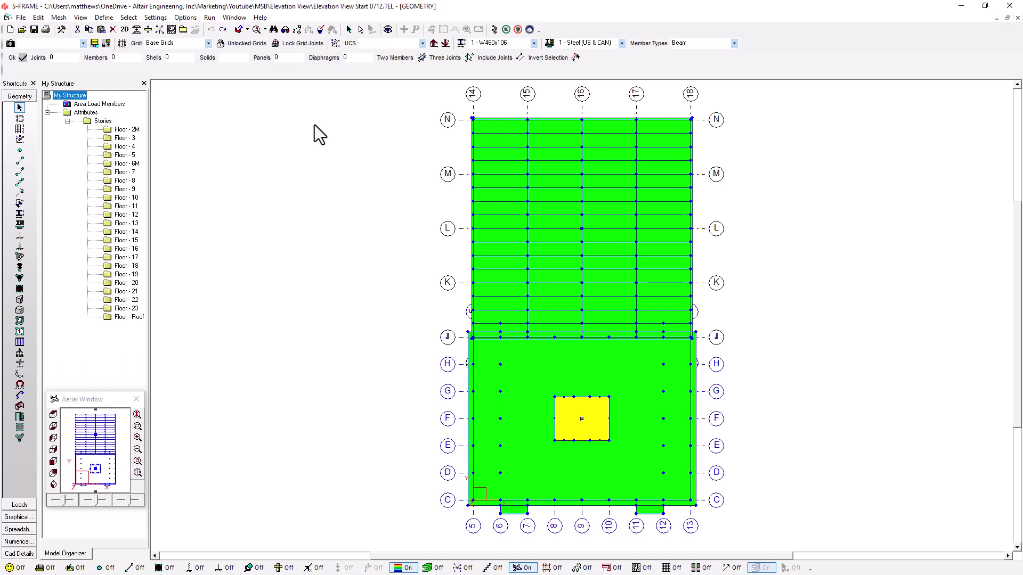
pyautogui.click(236, 46)
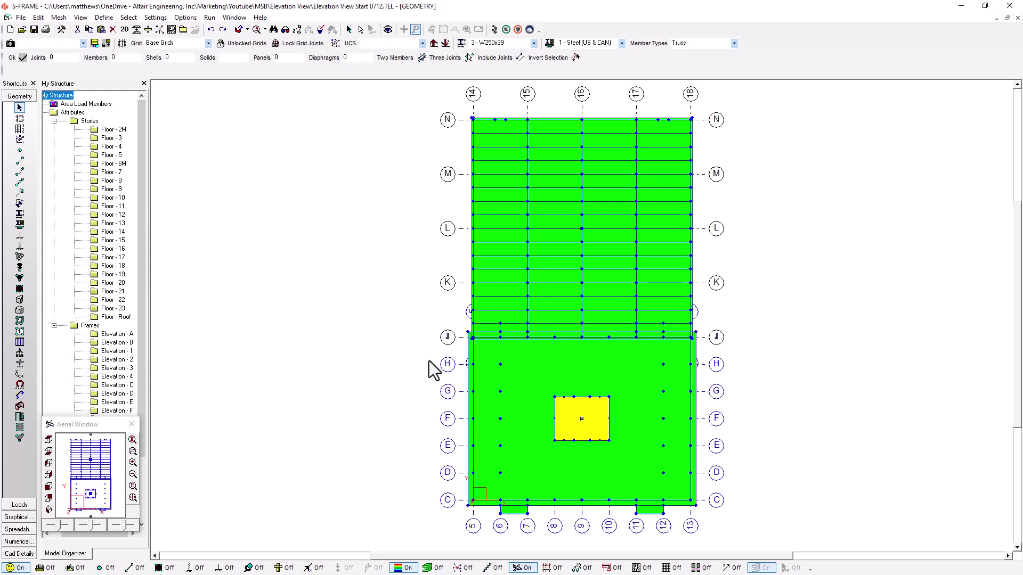
# Step: Review the grid options in the grid definitions and make the Core grid the current one
pyautogui.click(123, 44)
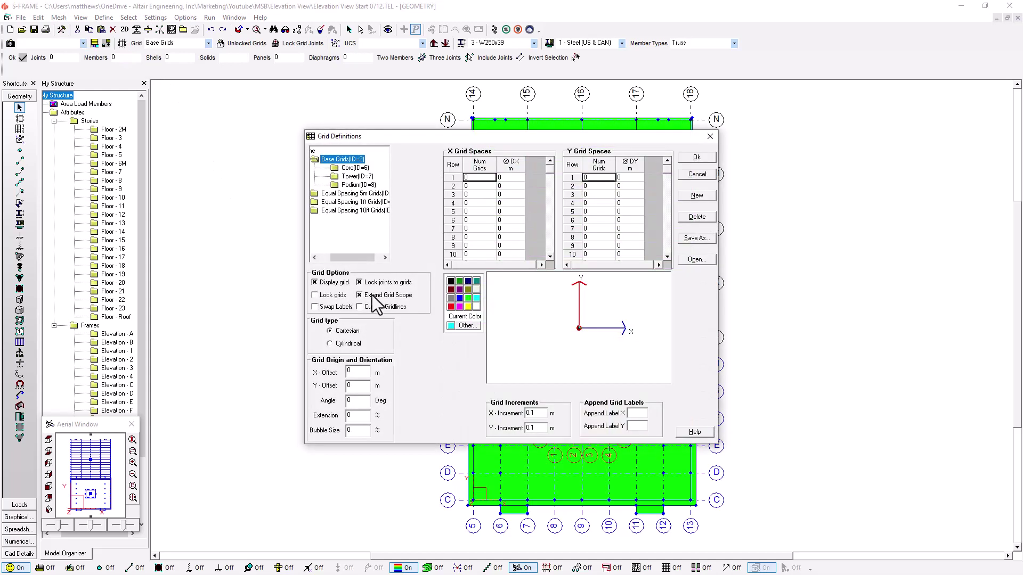
pyautogui.click(352, 184)
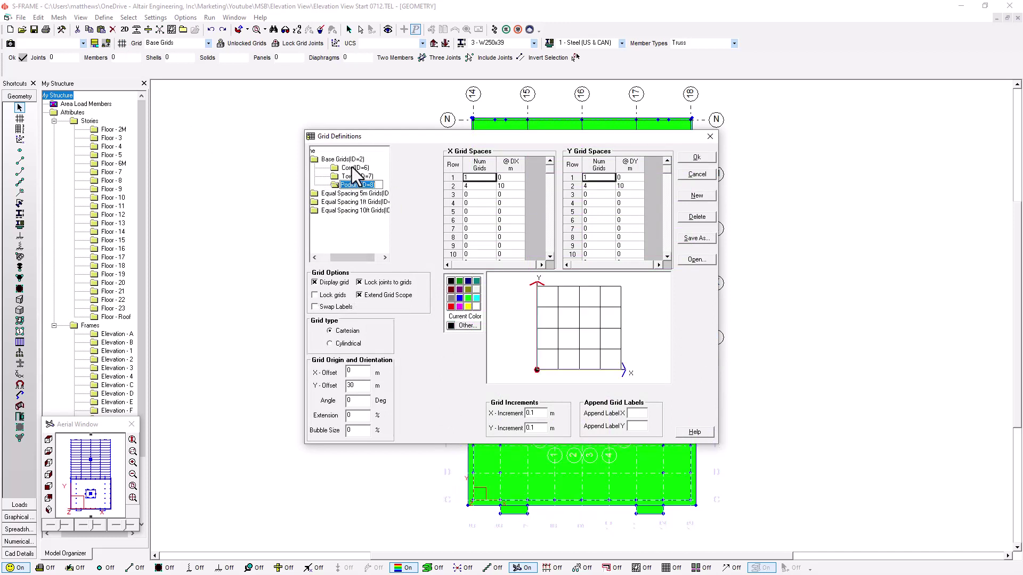
pyautogui.click(352, 168)
pyautogui.moveTo(465, 135); pyautogui.dragTo(303, 54)
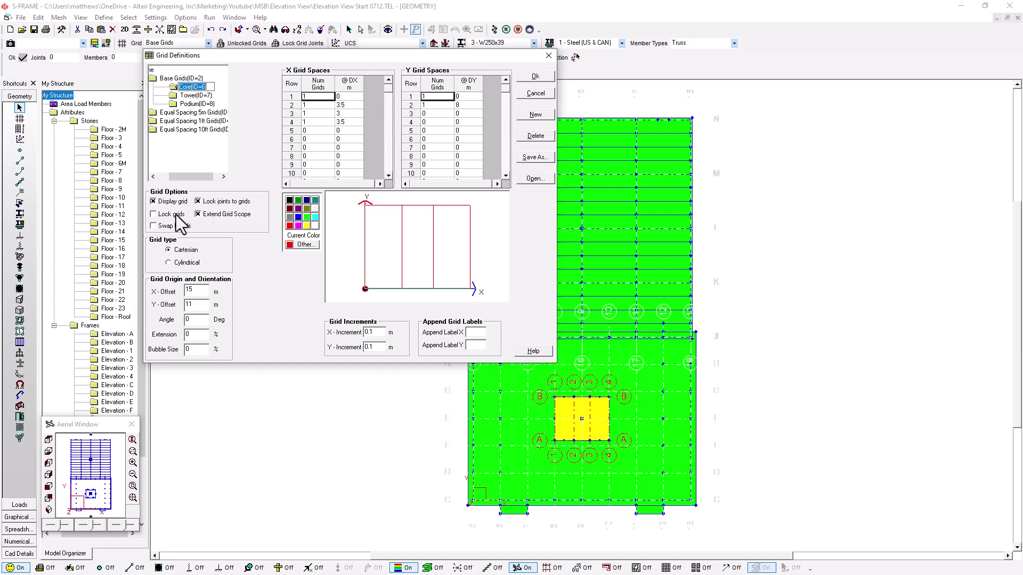
pyautogui.moveTo(224, 203)
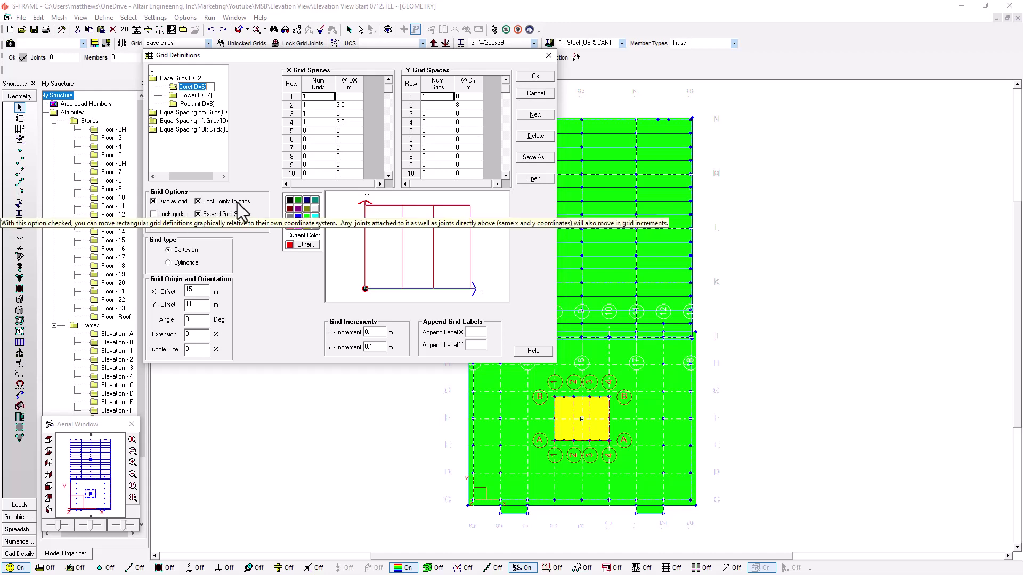
pyautogui.moveTo(170, 218)
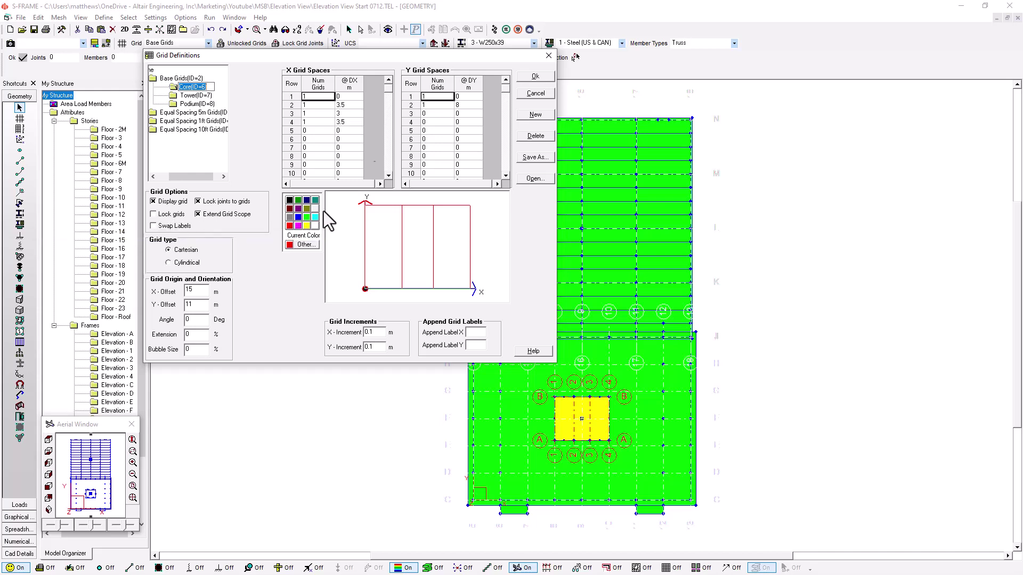
pyautogui.click(534, 80)
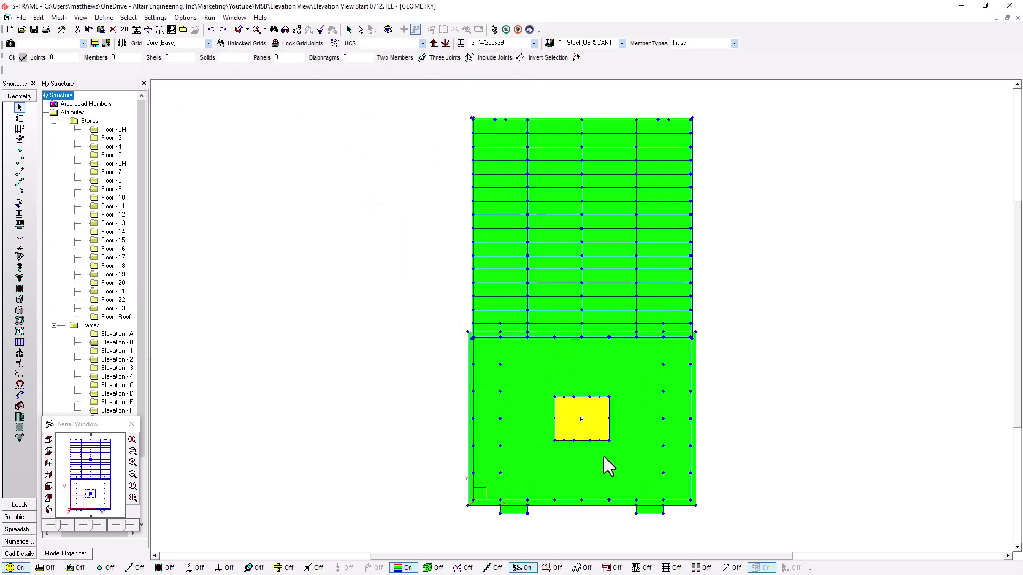
# Step: Select Core (Base) as the active grid and turn off the filled display of the floor areas
pyautogui.click(209, 43)
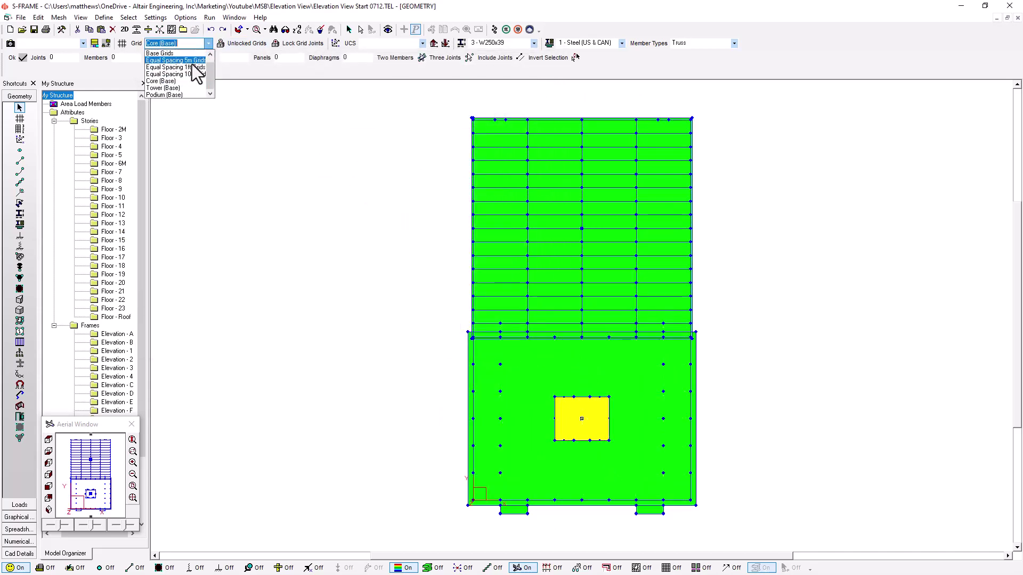
pyautogui.click(186, 82)
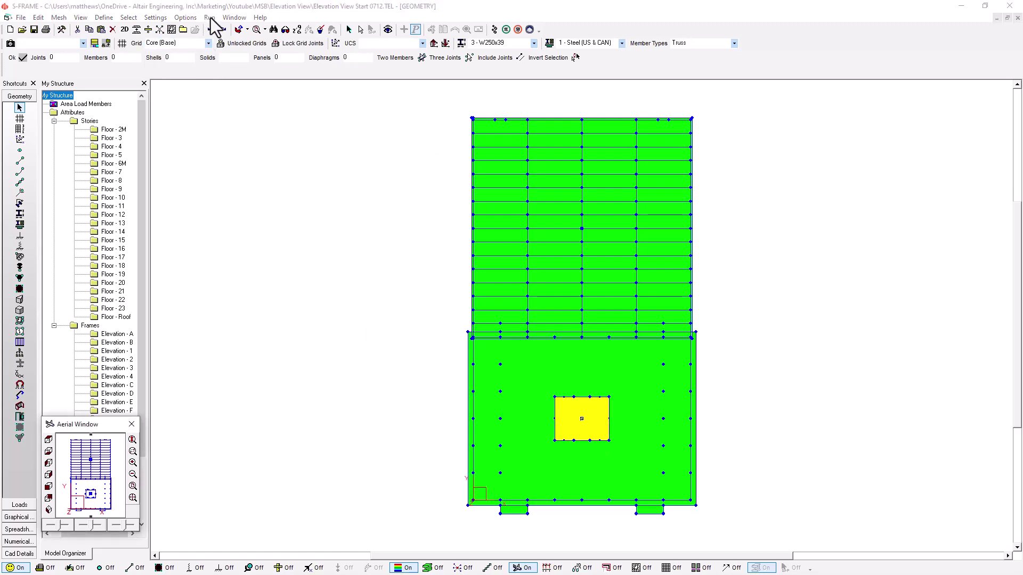
pyautogui.click(182, 18)
pyautogui.click(216, 85)
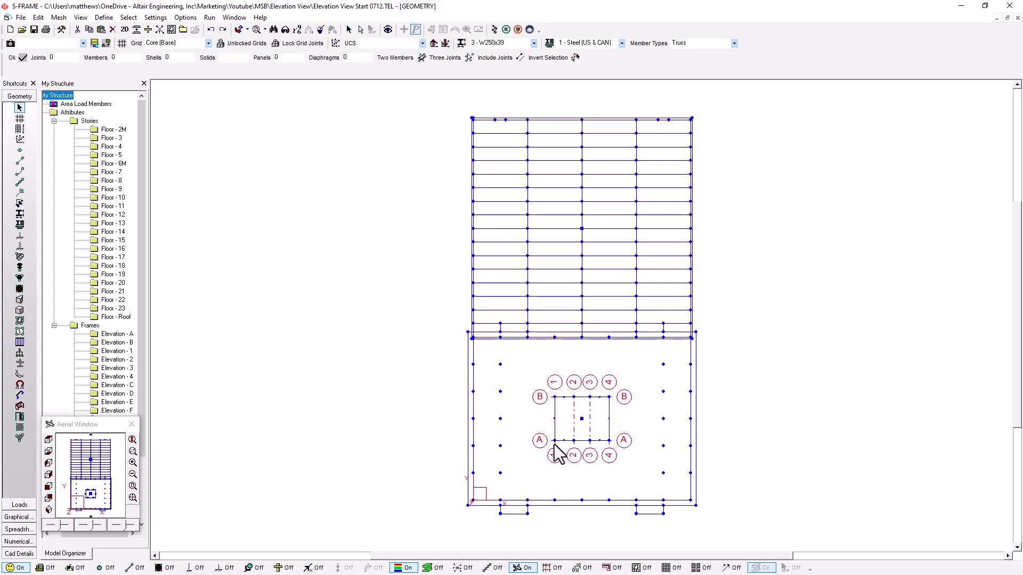
# Step: Try moving core grid line 1 in the positive X direction, then undo the move
pyautogui.moveTo(555, 454)
pyautogui.mouseDown()
pyautogui.moveTo(565, 456)
pyautogui.moveTo(562, 445)
pyautogui.mouseUp()
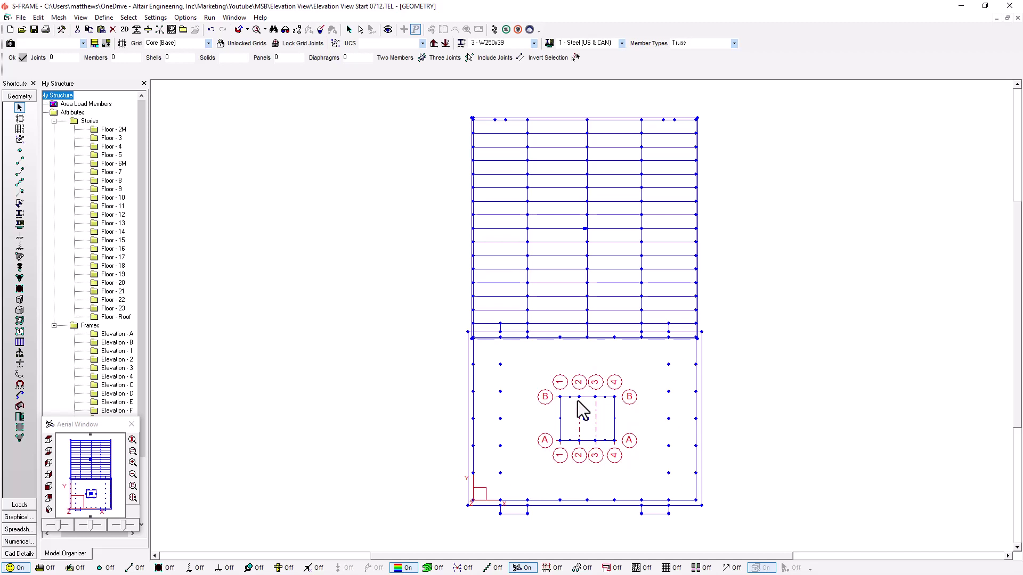
pyautogui.click(210, 30)
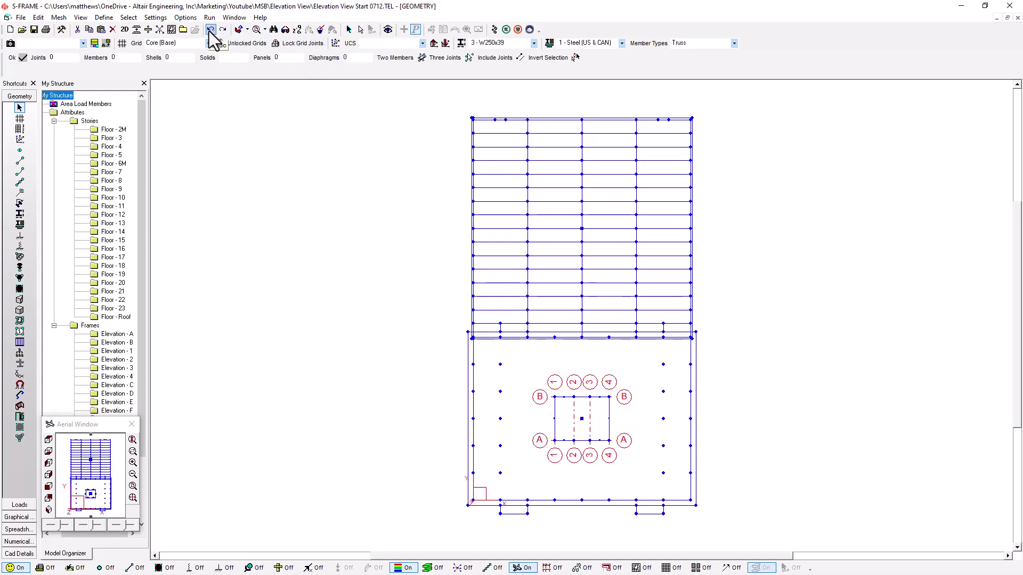
# Step: Turn off Extend Grid Scope for the Core grid, keeping Lock joints to grids enabled
pyautogui.click(122, 43)
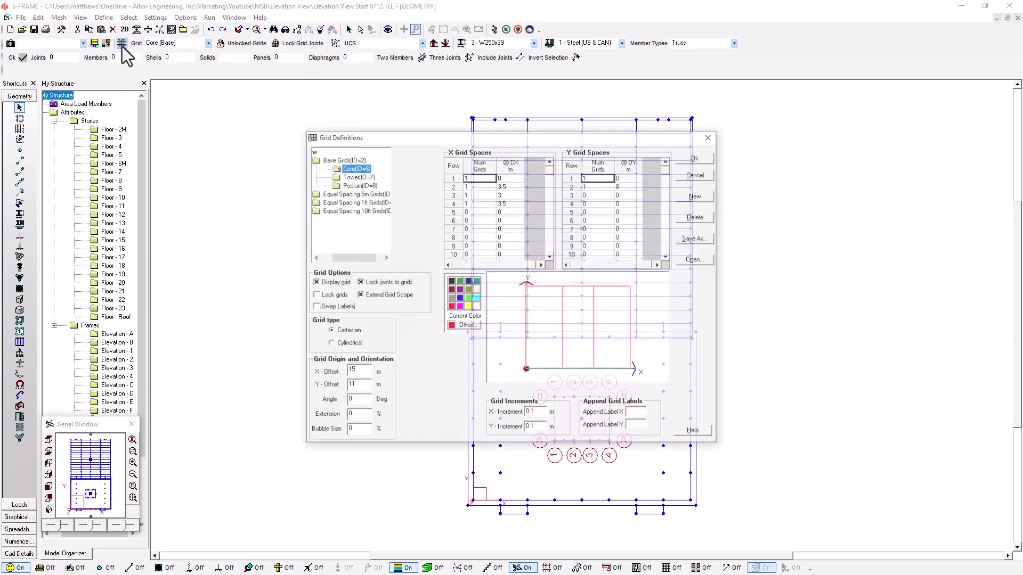
pyautogui.moveTo(489, 138); pyautogui.dragTo(356, 71)
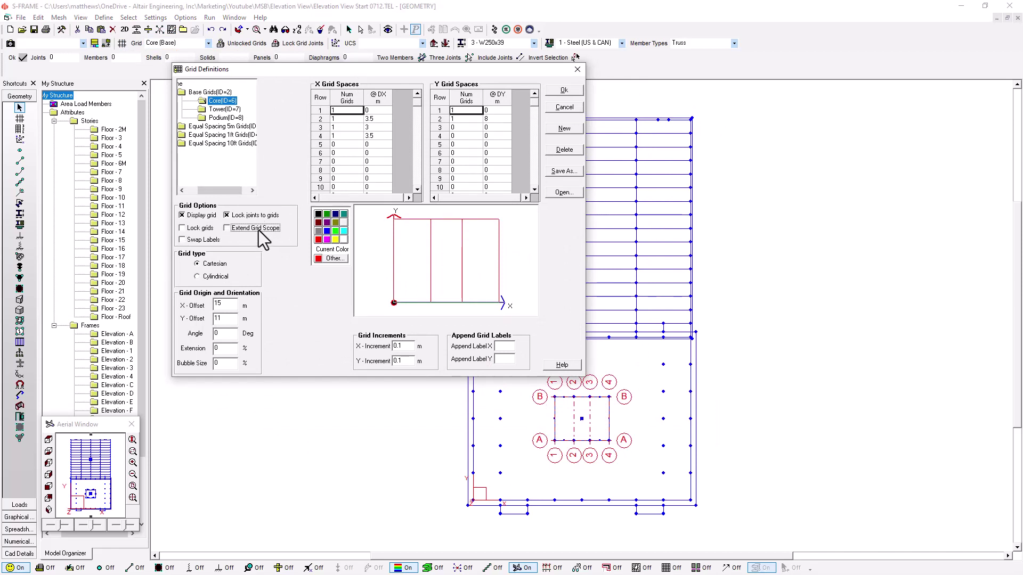
pyautogui.click(238, 229)
pyautogui.moveTo(517, 74); pyautogui.dragTo(405, 79)
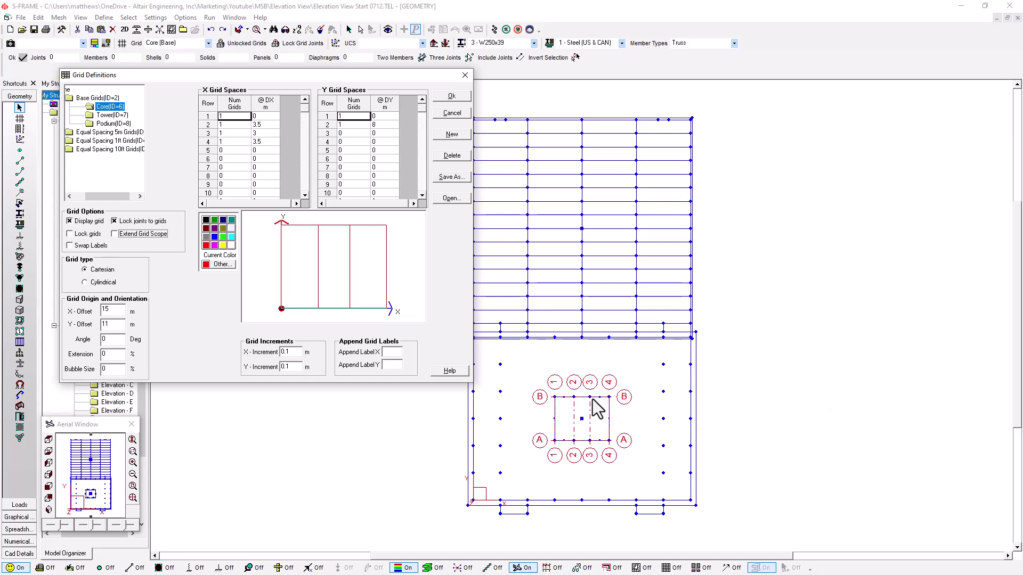
pyautogui.click(454, 98)
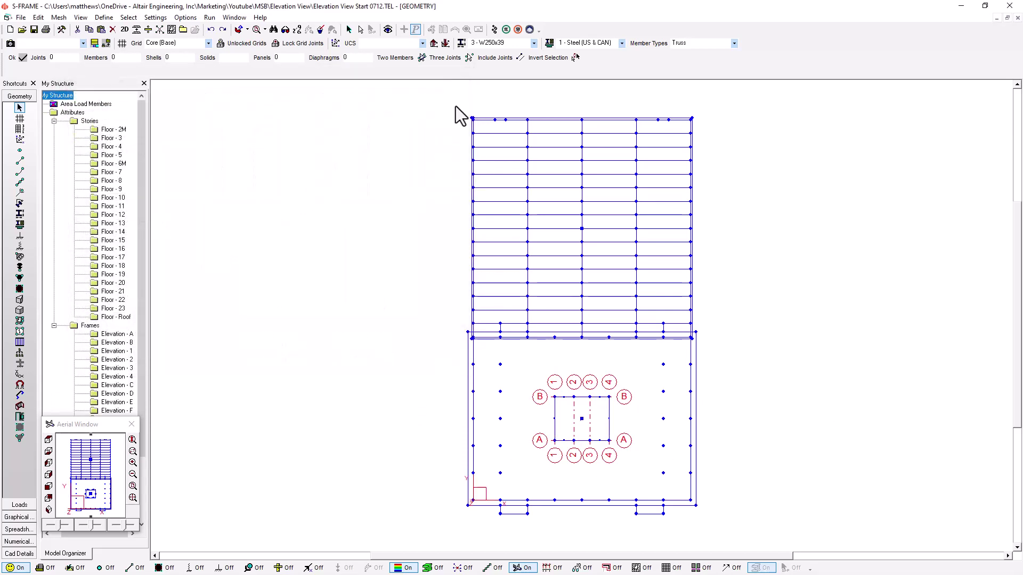
# Step: Shift the Core grid in the positive X direction using grid line 1, review its X offset in the grid definitions, and undo the move
pyautogui.click(556, 446)
pyautogui.moveTo(556, 447); pyautogui.dragTo(566, 453)
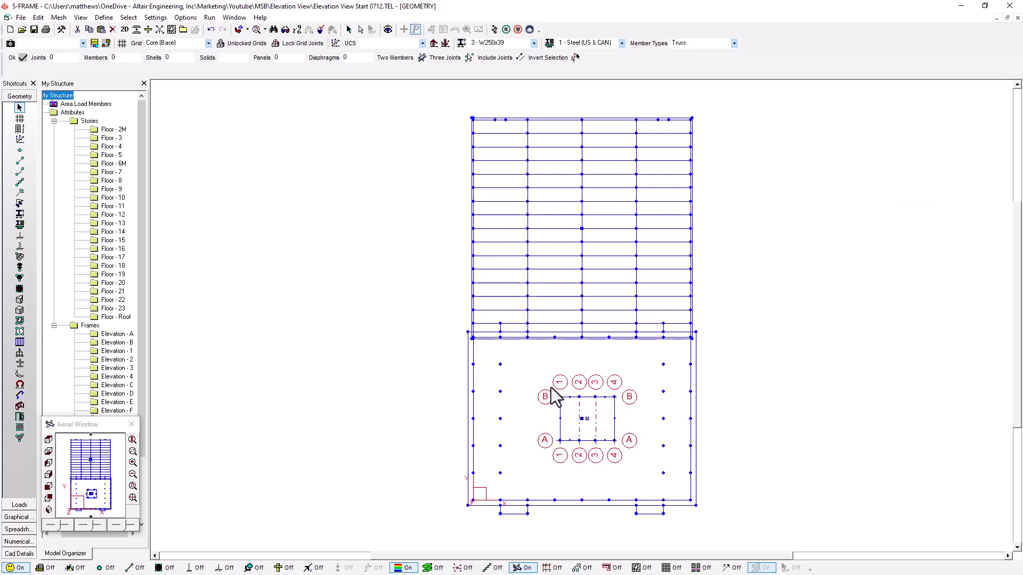
pyautogui.click(121, 43)
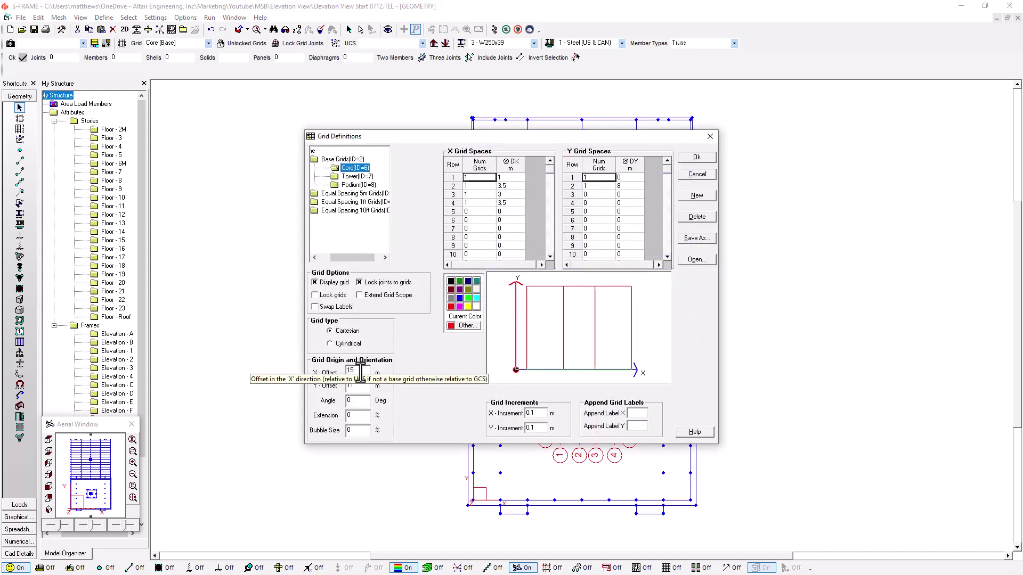
pyautogui.click(710, 136)
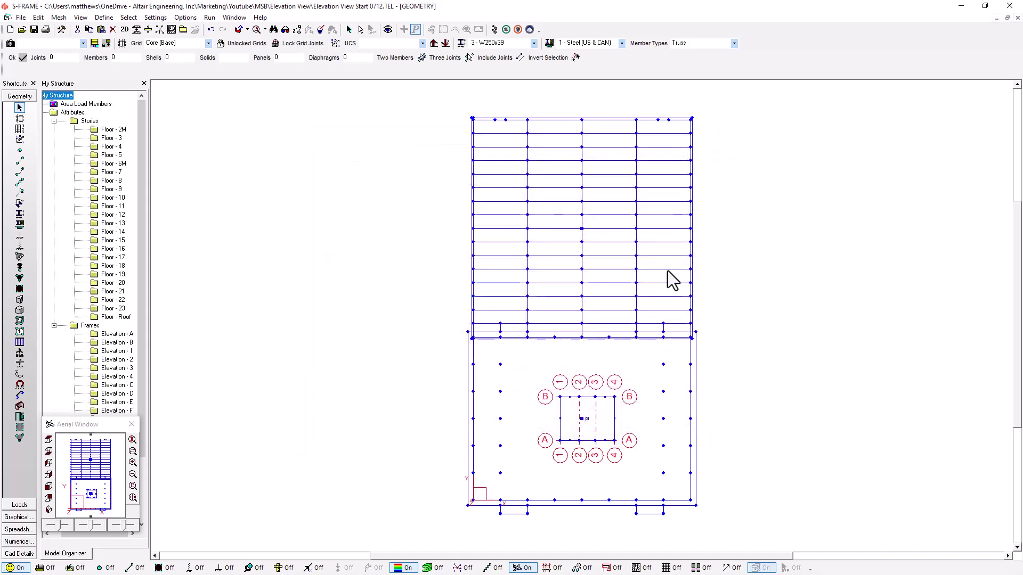
pyautogui.click(210, 30)
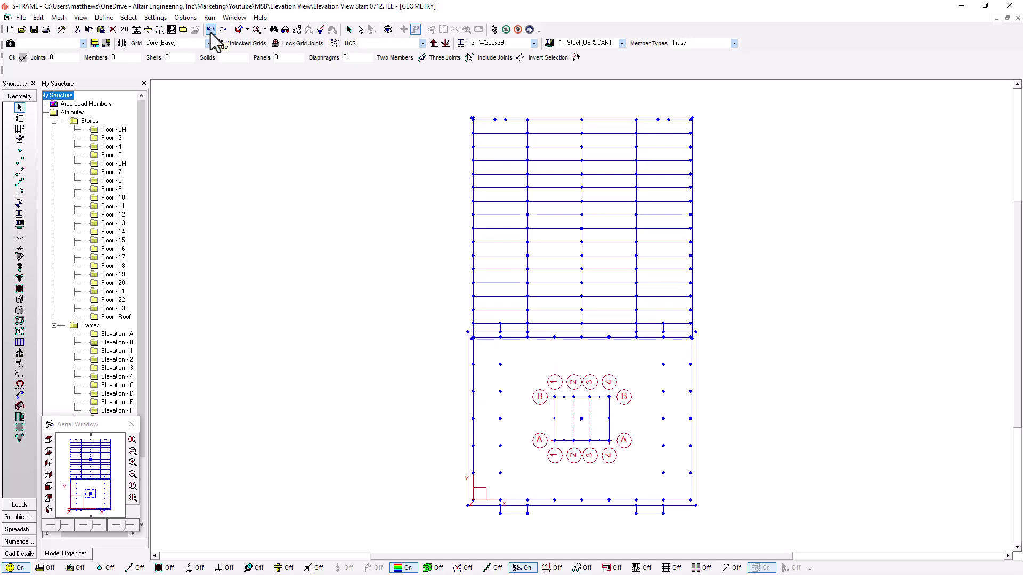
pyautogui.click(211, 30)
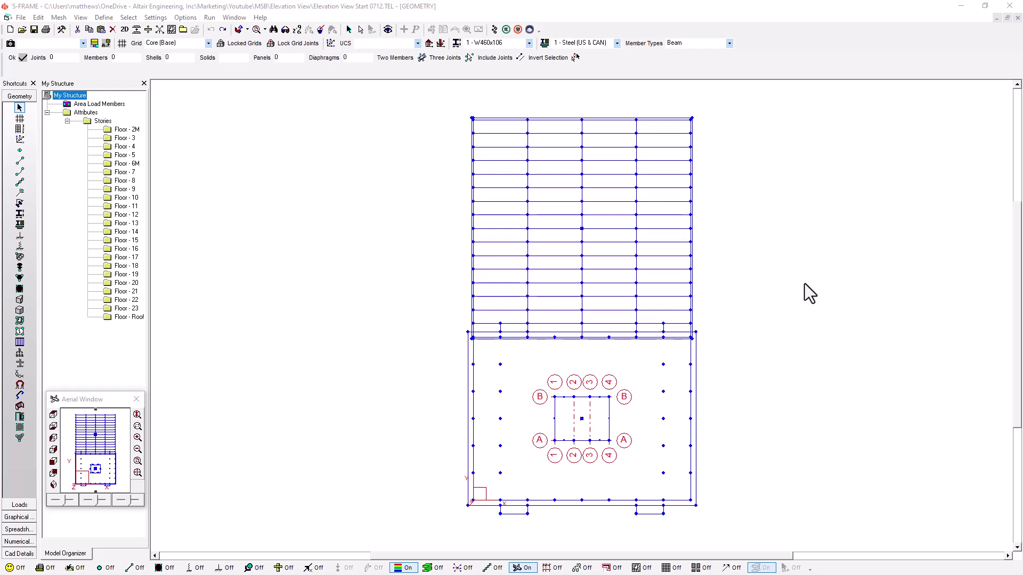
# Step: Select all joints and members of the roof level in the side elevation and display the model in isometric view
pyautogui.click(53, 473)
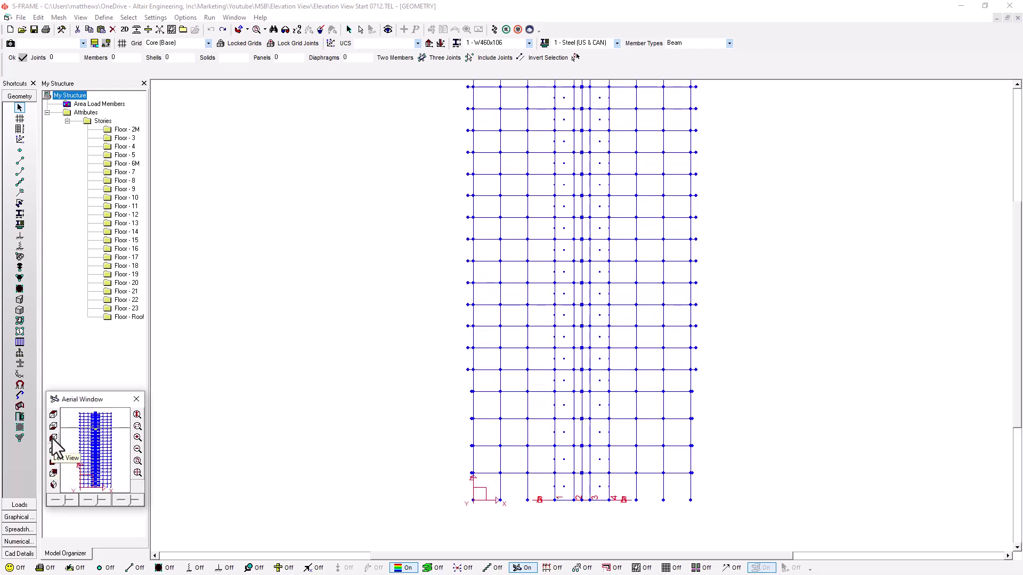
pyautogui.click(53, 438)
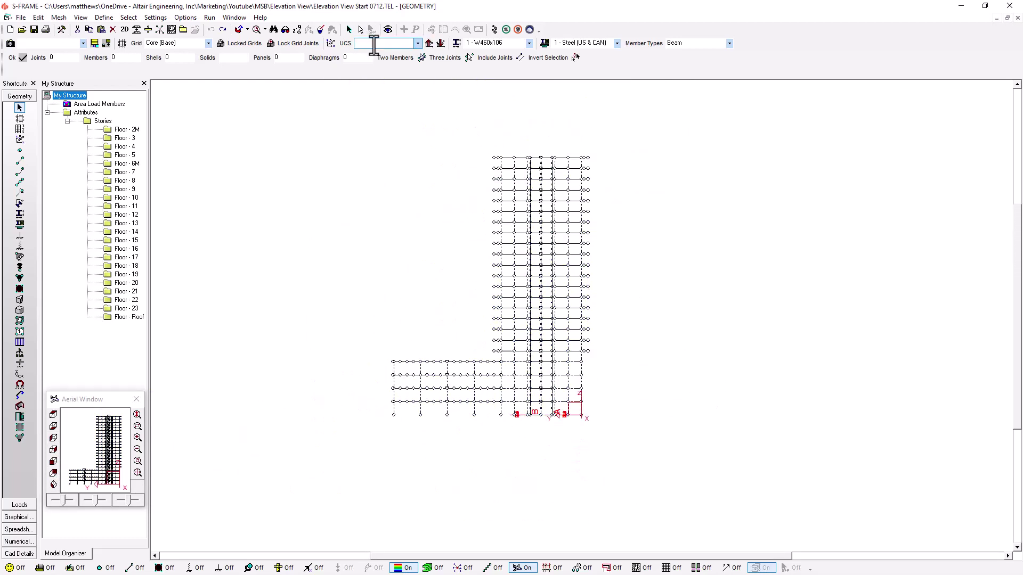
pyautogui.moveTo(458, 138); pyautogui.dragTo(607, 161)
pyautogui.moveTo(511, 166); pyautogui.dragTo(510, 215, button='middle')
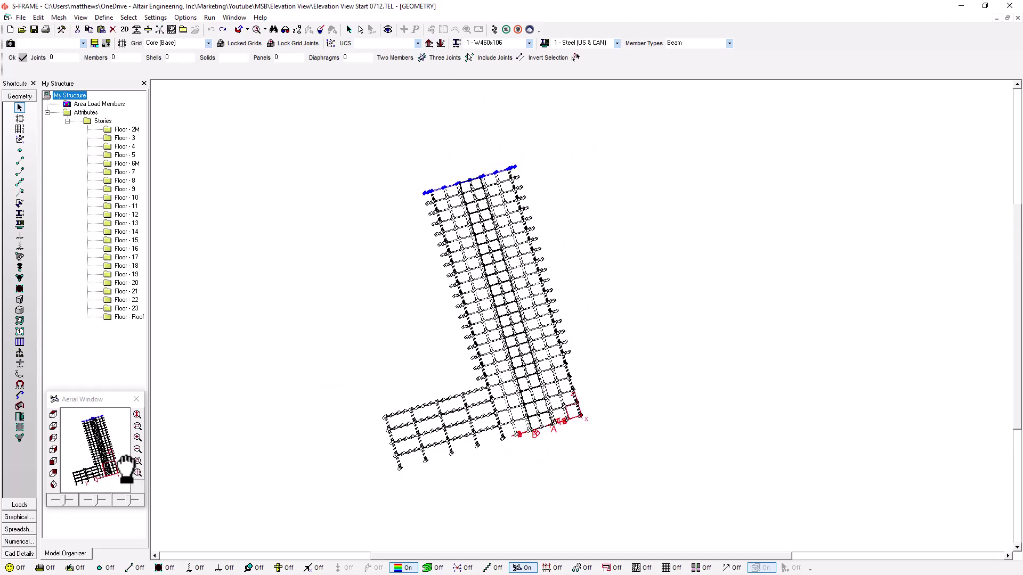
pyautogui.click(54, 485)
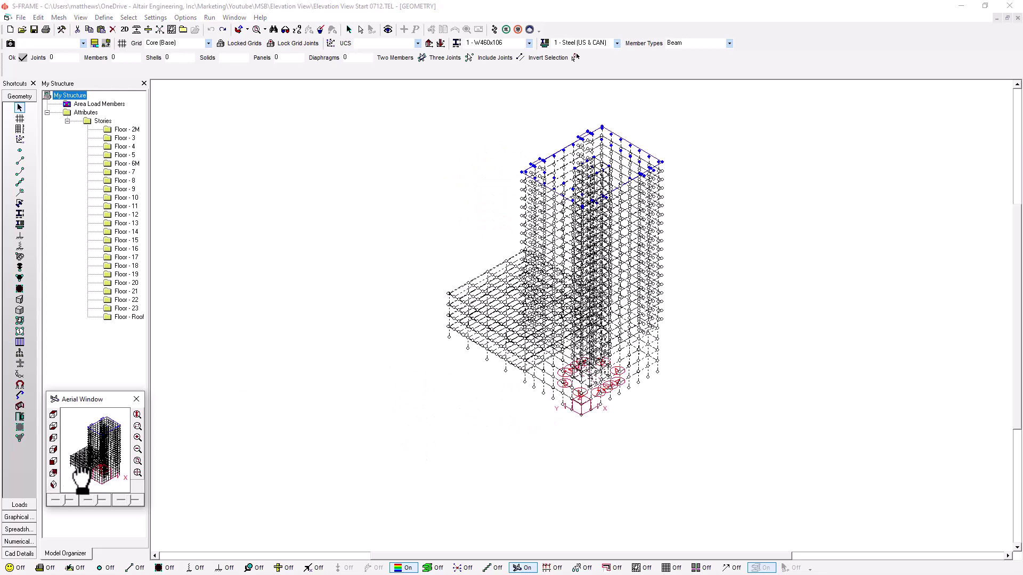
# Step: Place the user coordinate system origin at the nearest corner joint of the roof level
pyautogui.click(20, 140)
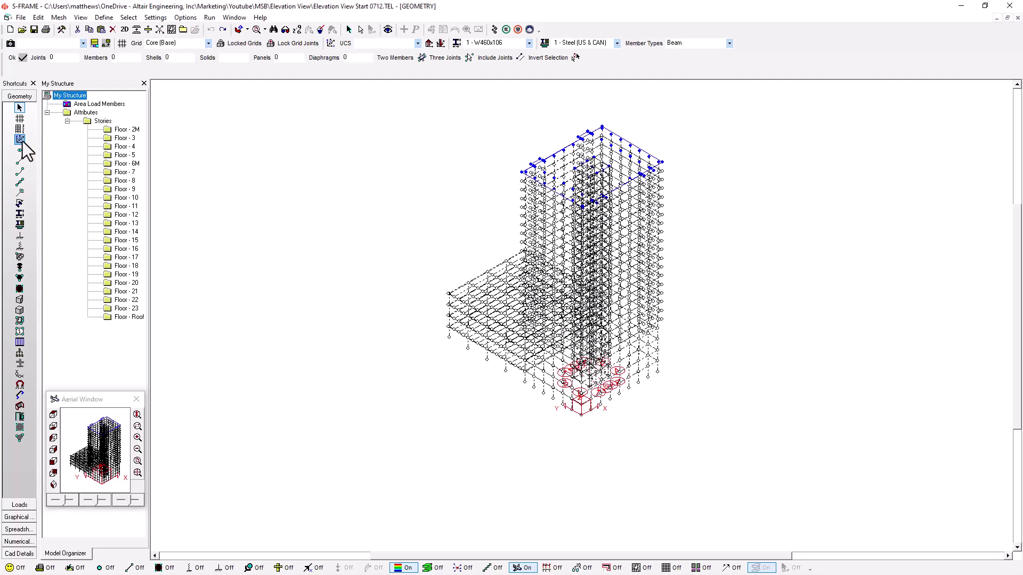
pyautogui.scroll(4, 621, 173)
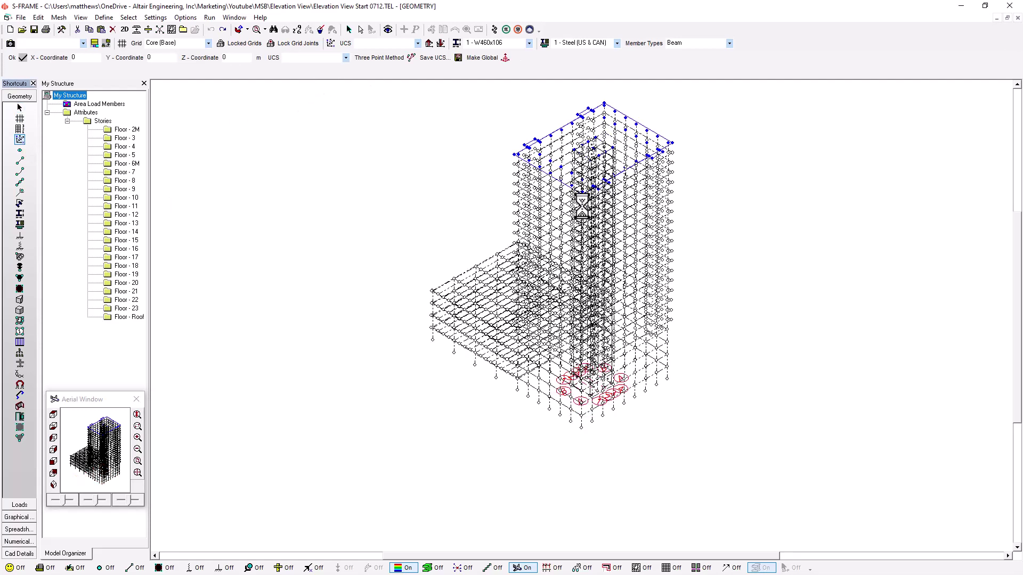
pyautogui.scroll(2, 563, 297)
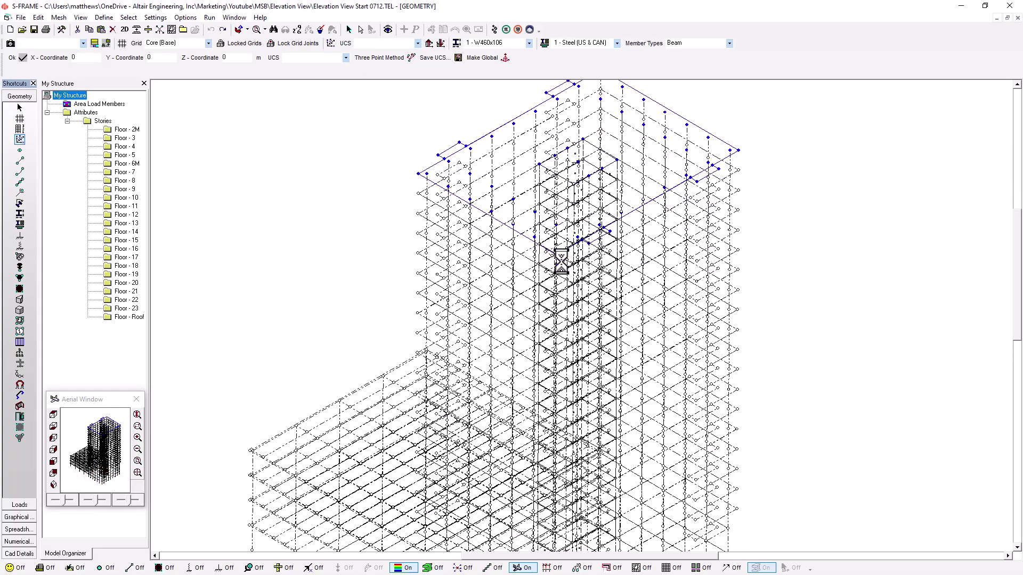
pyautogui.scroll(3, 555, 248)
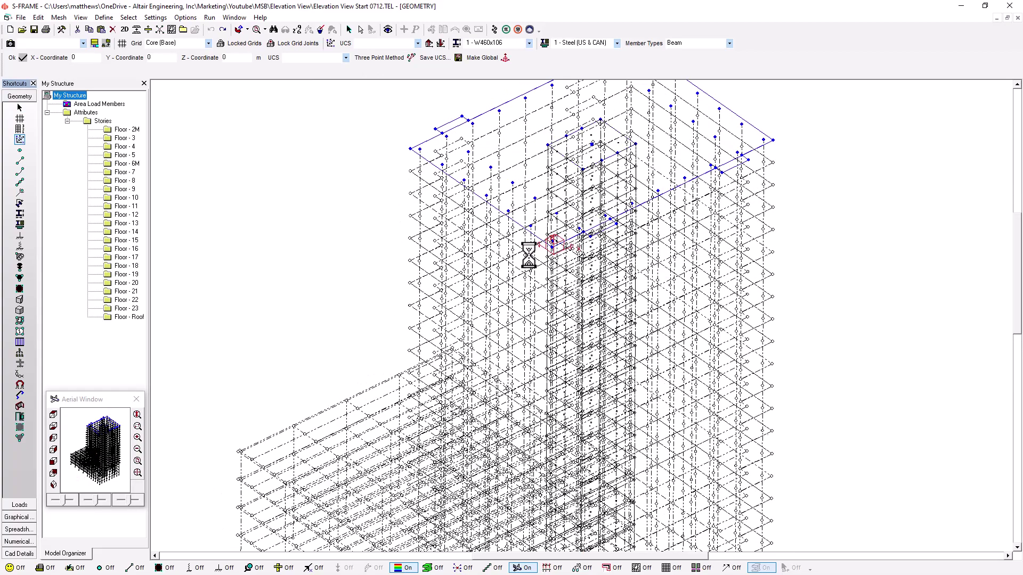
pyautogui.scroll(-2, 556, 251)
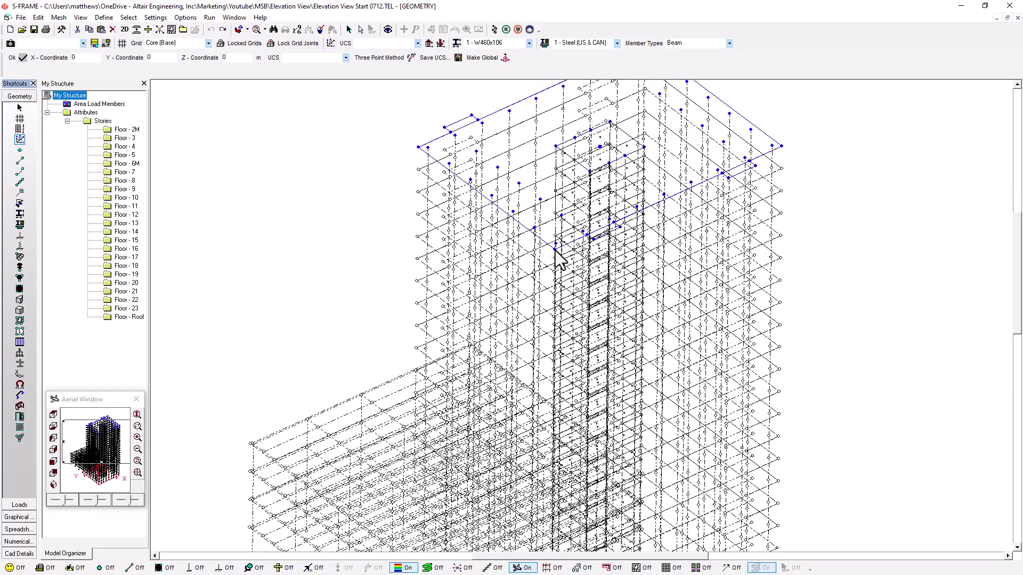
pyautogui.scroll(-3, 558, 250)
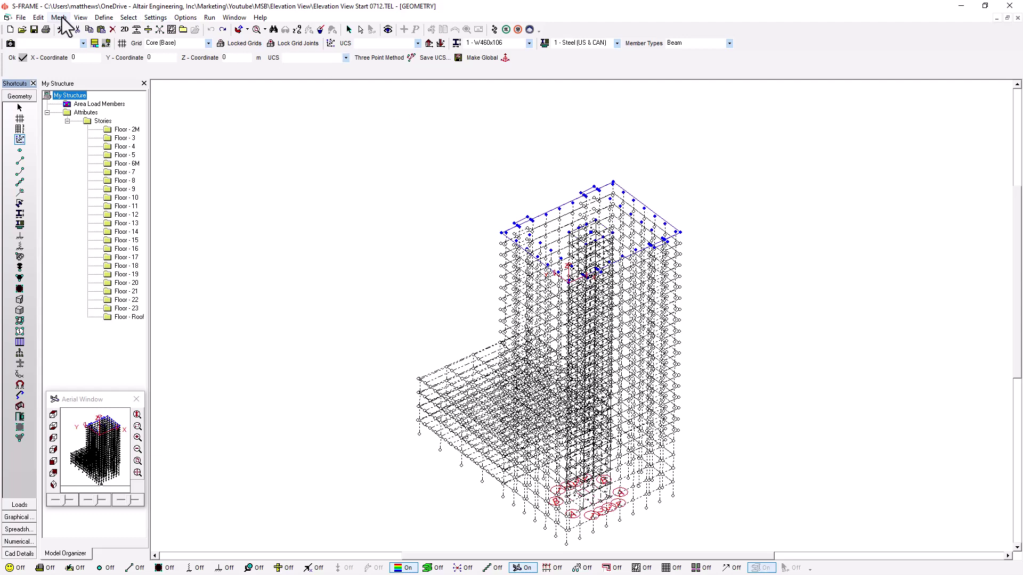
# Step: Slope the selected roof level in the XZ plane with Z' = Z + 0.1 x X using the Move command
pyautogui.click(43, 19)
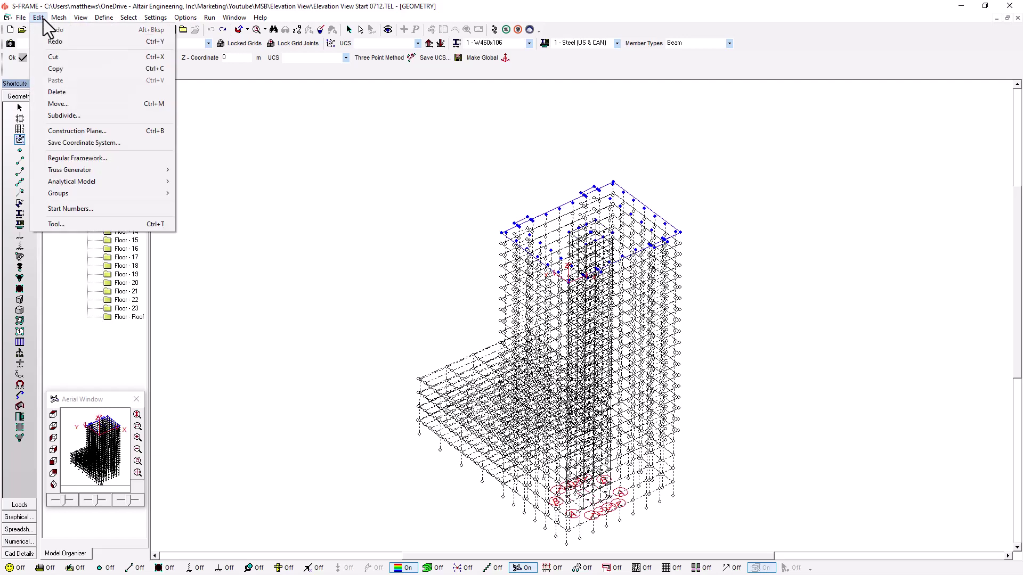
pyautogui.click(61, 103)
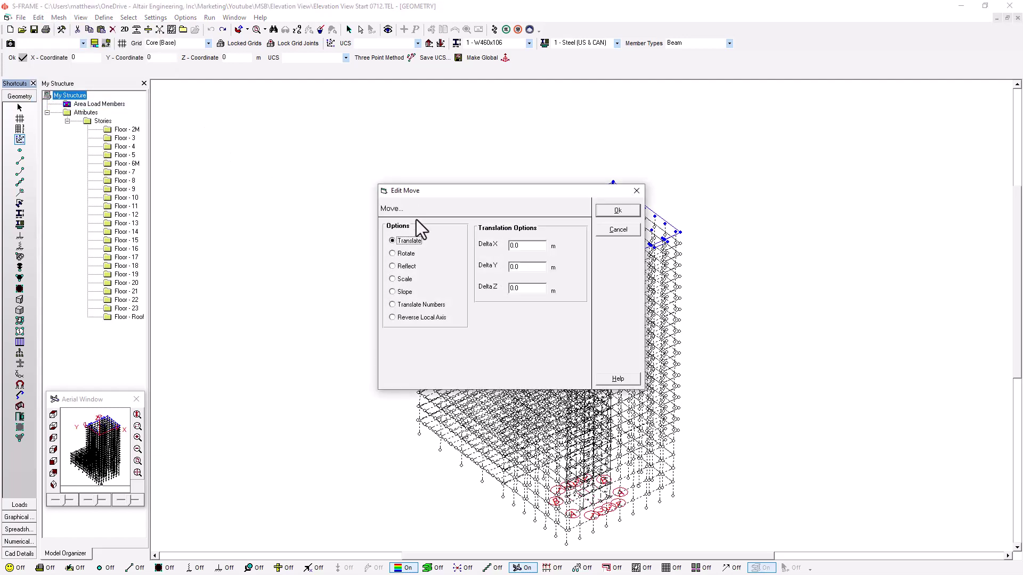
pyautogui.click(398, 293)
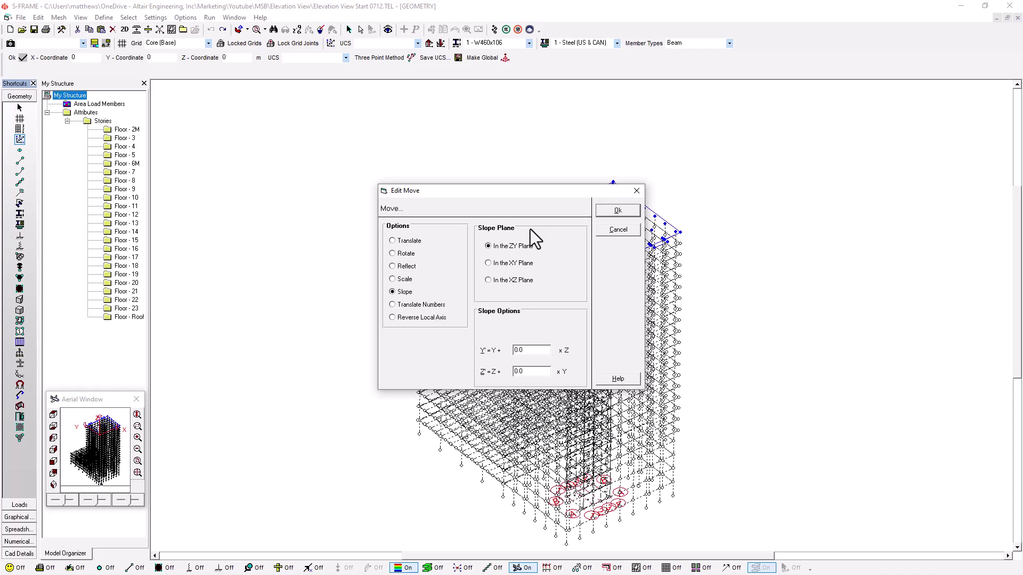
pyautogui.click(516, 283)
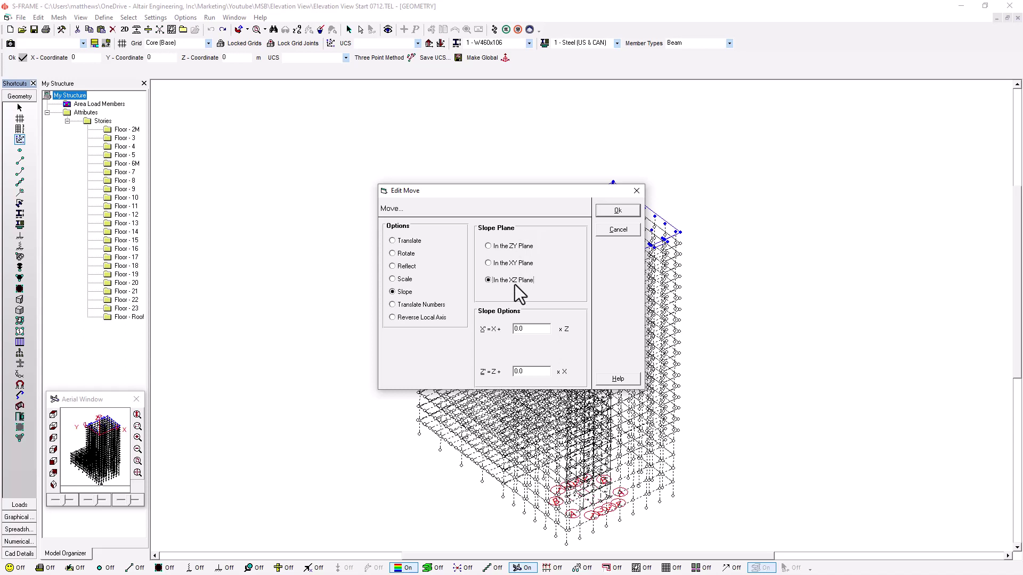
pyautogui.doubleClick(525, 372)
pyautogui.write('0.1')
pyautogui.click(617, 211)
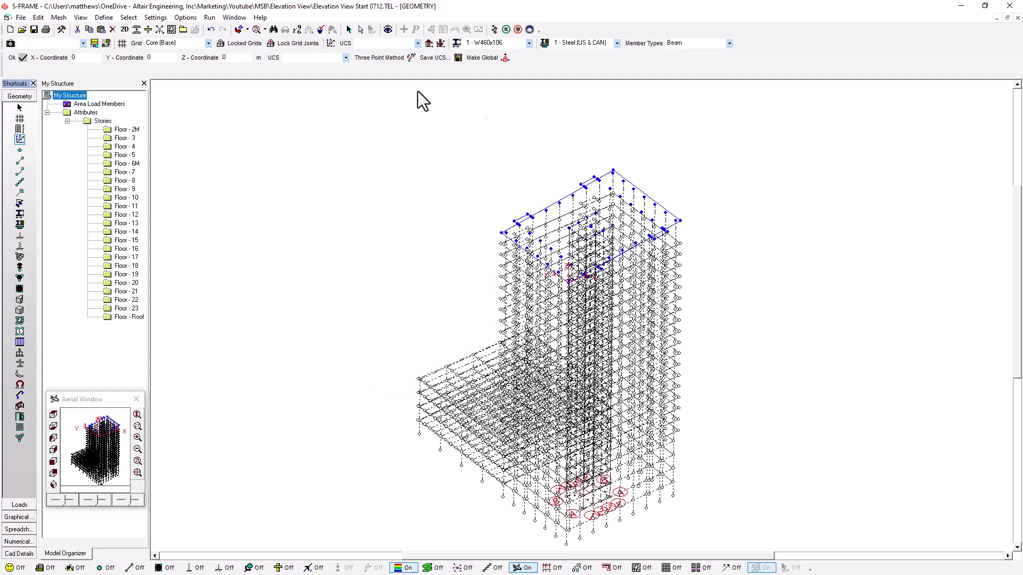
# Step: Turn on Hidden Surface Removal, reactivate the entire model, and fit it in the front elevation to examine the sloped roof
pyautogui.click(192, 18)
pyautogui.click(211, 81)
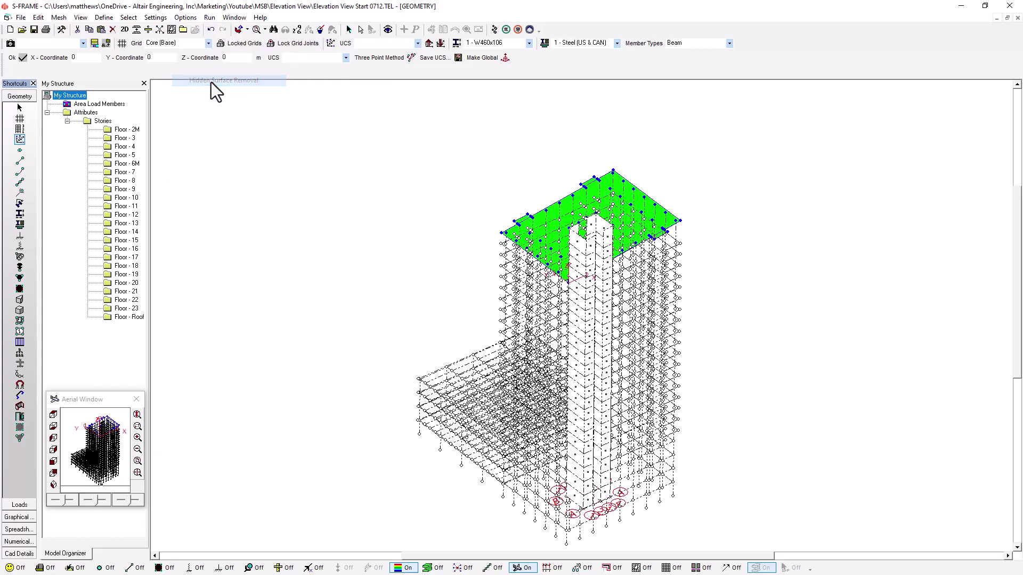
pyautogui.click(346, 31)
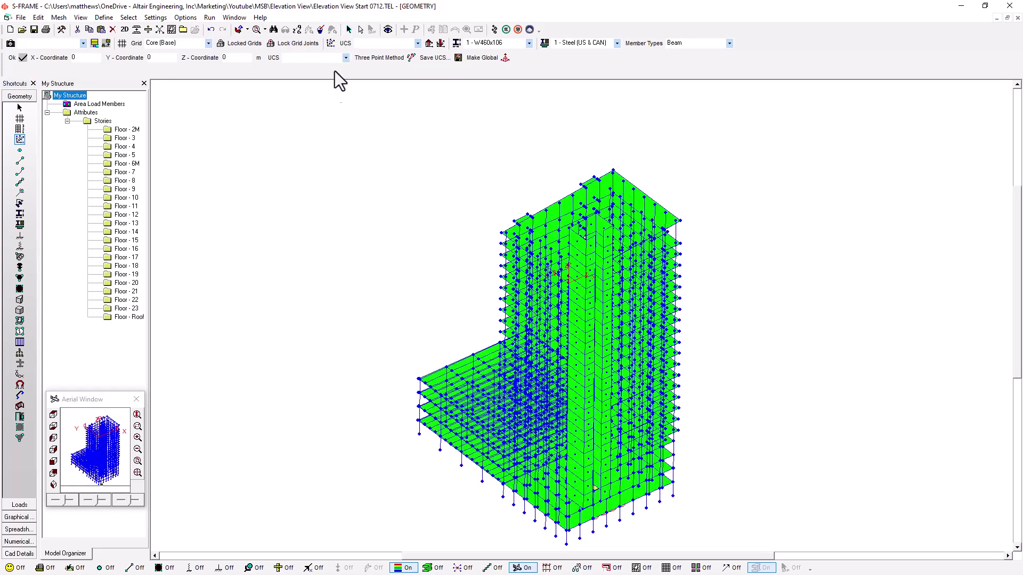
pyautogui.click(54, 461)
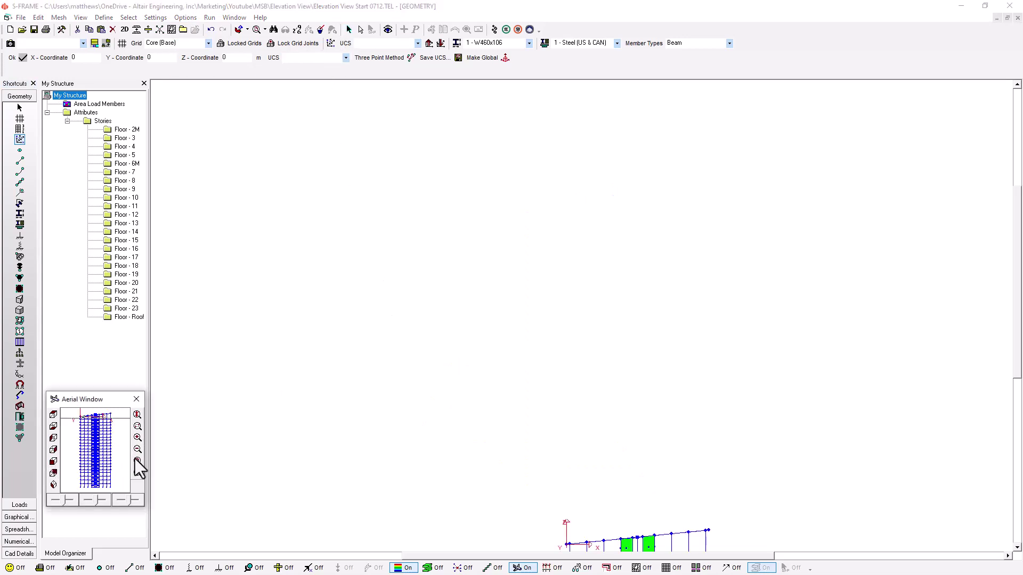
pyautogui.click(138, 461)
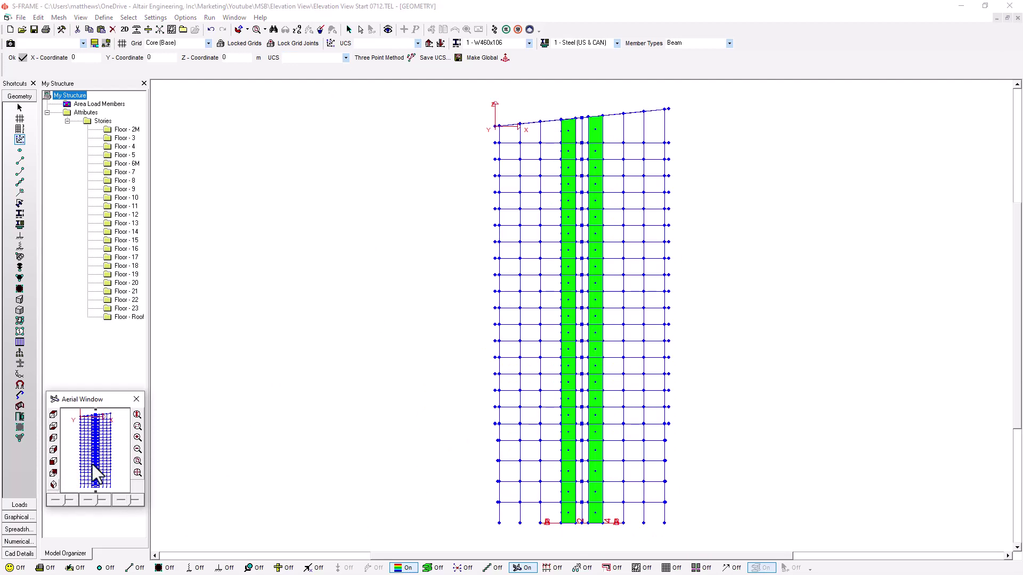
# Step: Reselect only the sloped roof level in elevation, show it in isometric view, and undo the roof slope
pyautogui.scroll(-1, 93, 467)
pyautogui.click(360, 30)
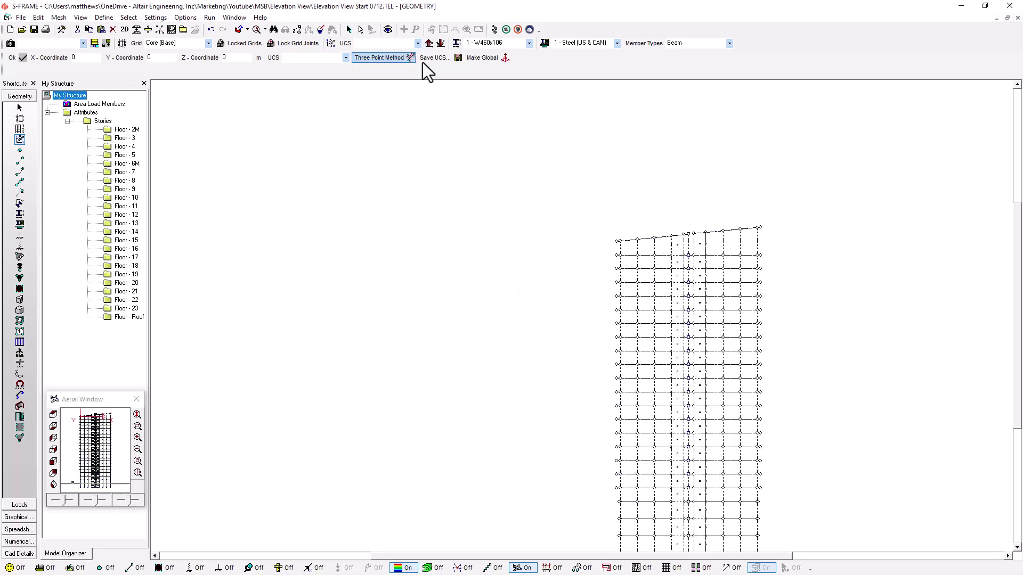
pyautogui.click(20, 108)
pyautogui.moveTo(568, 203); pyautogui.dragTo(780, 243)
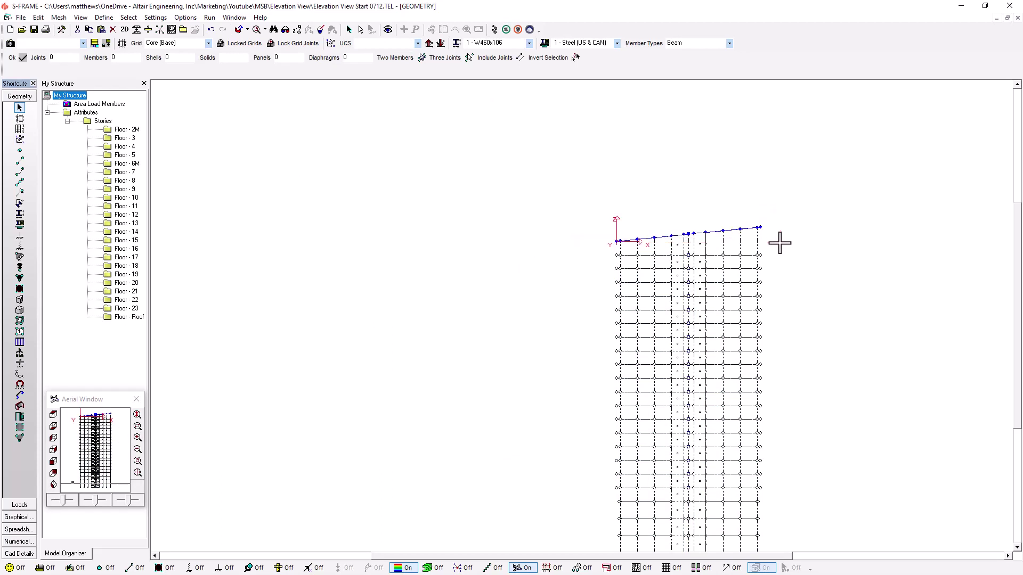
pyautogui.click(53, 484)
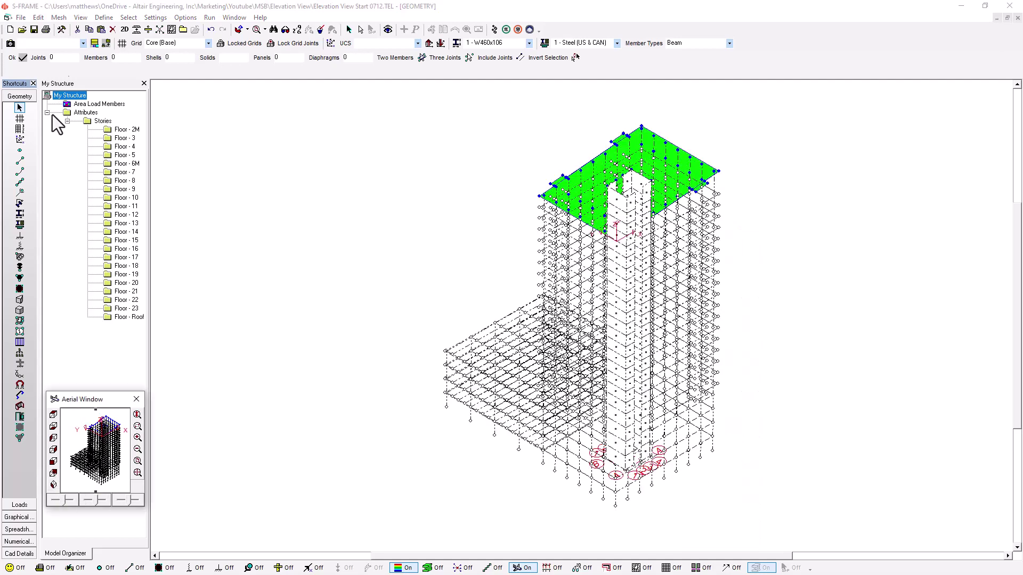
pyautogui.click(211, 30)
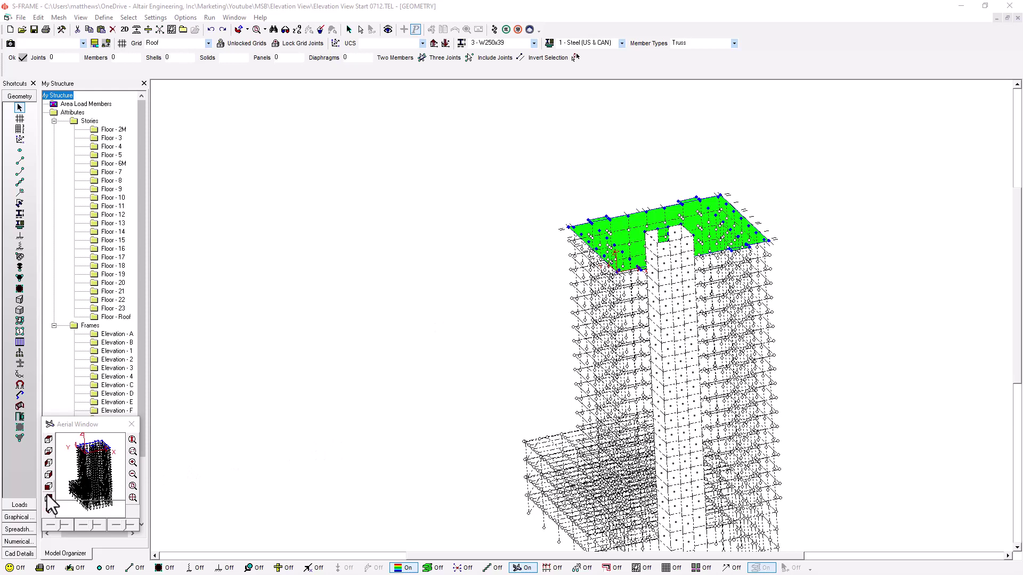
# Step: Activate the whole structure and fit it in the front elevation
pyautogui.doubleClick(63, 97)
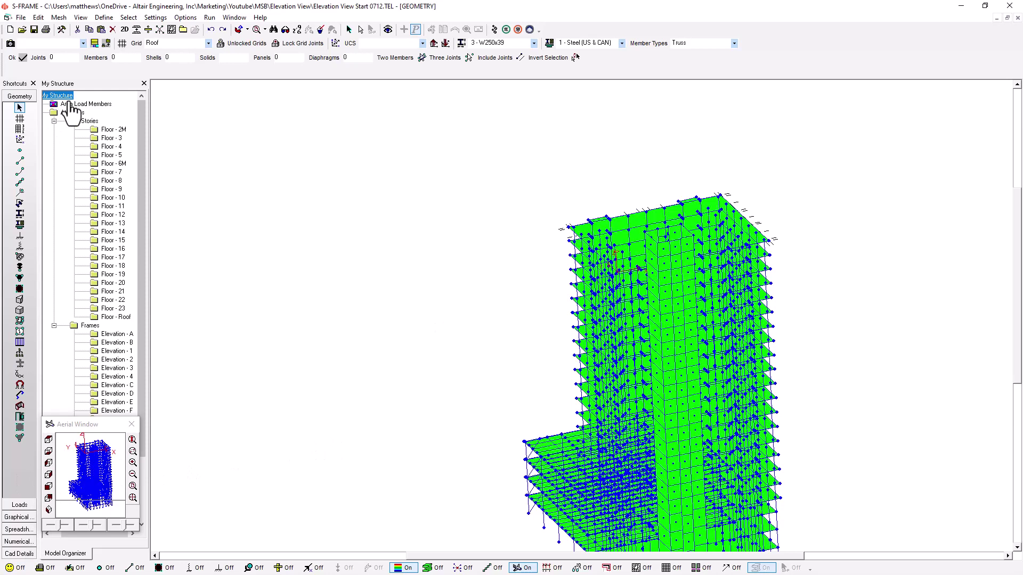
pyautogui.click(49, 485)
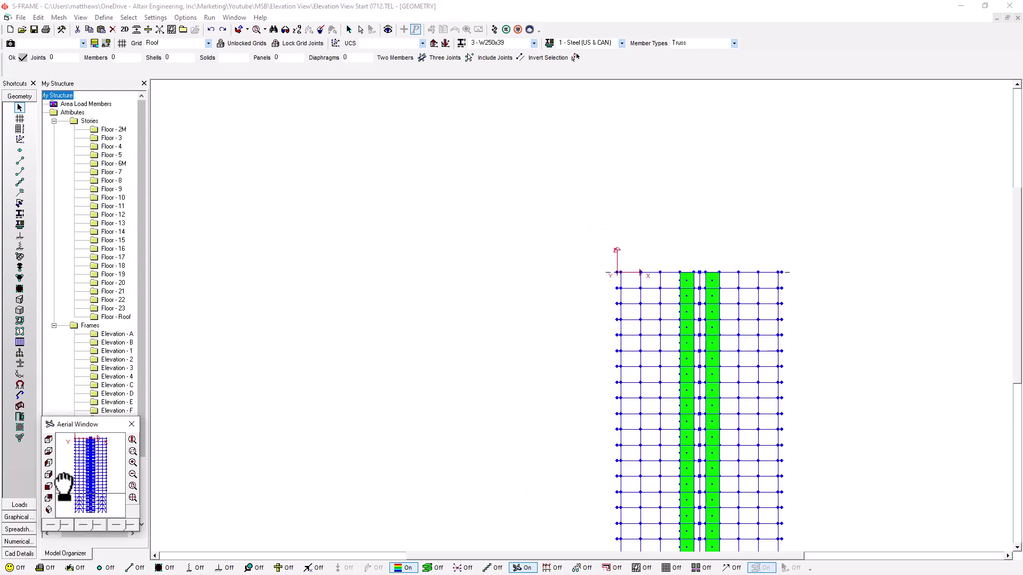
pyautogui.click(133, 487)
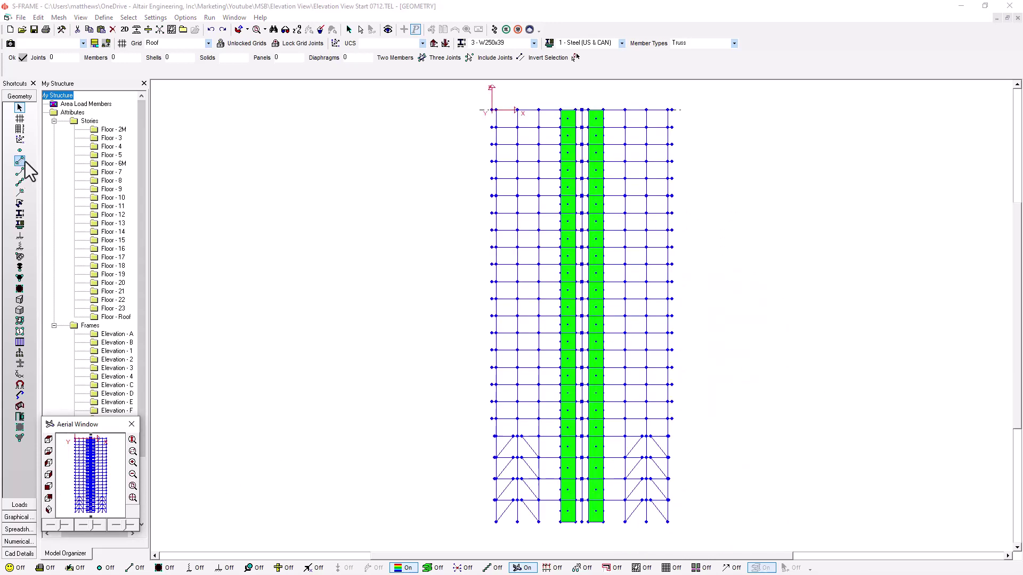
# Step: Open the floor definitions with the Floor Plan Tool and set floor 7's spacing to 20 m, updating the model
pyautogui.click(20, 129)
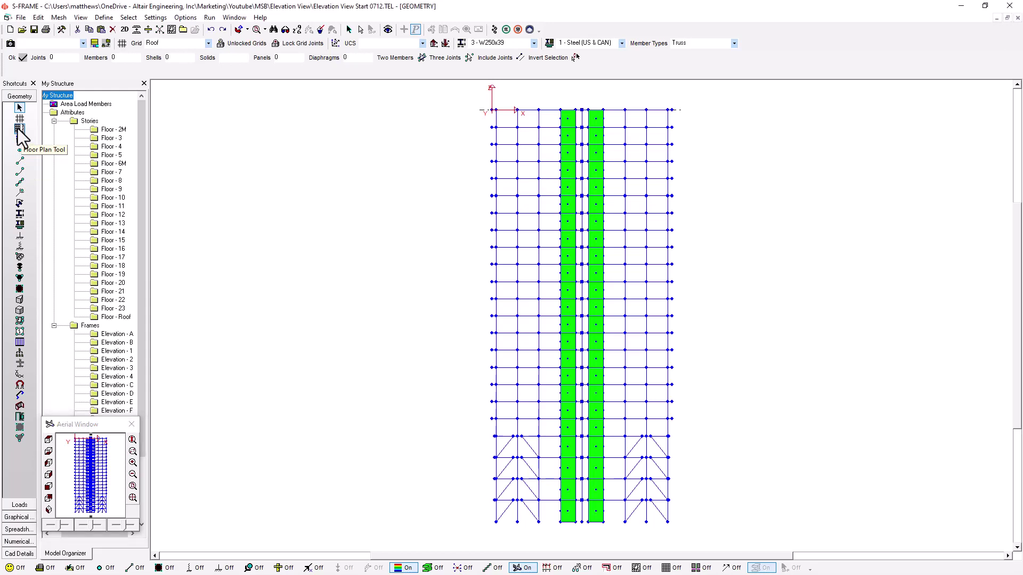
pyautogui.moveTo(472, 180); pyautogui.dragTo(243, 155)
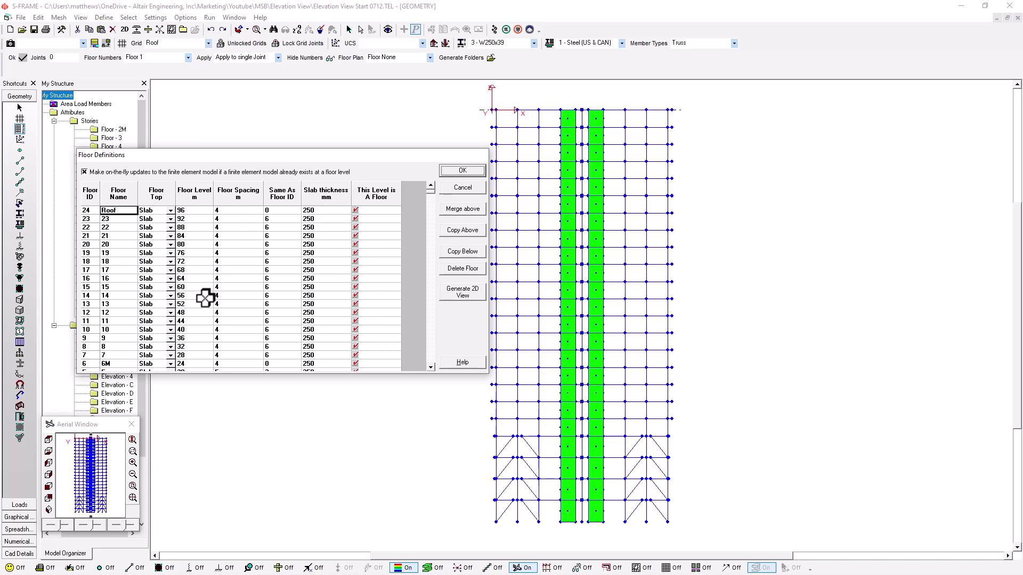
pyautogui.scroll(-2, 205, 299)
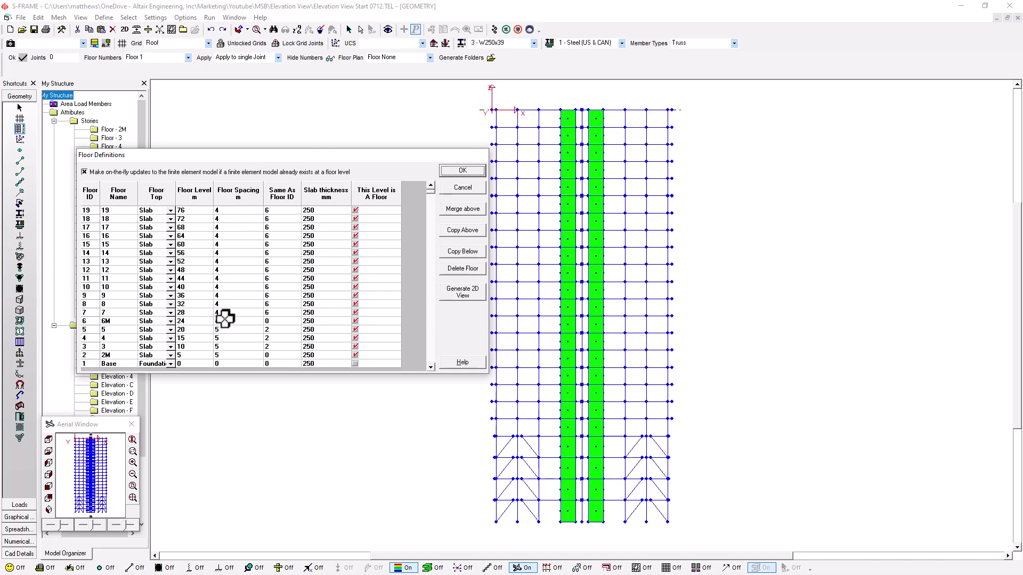
pyautogui.click(224, 316)
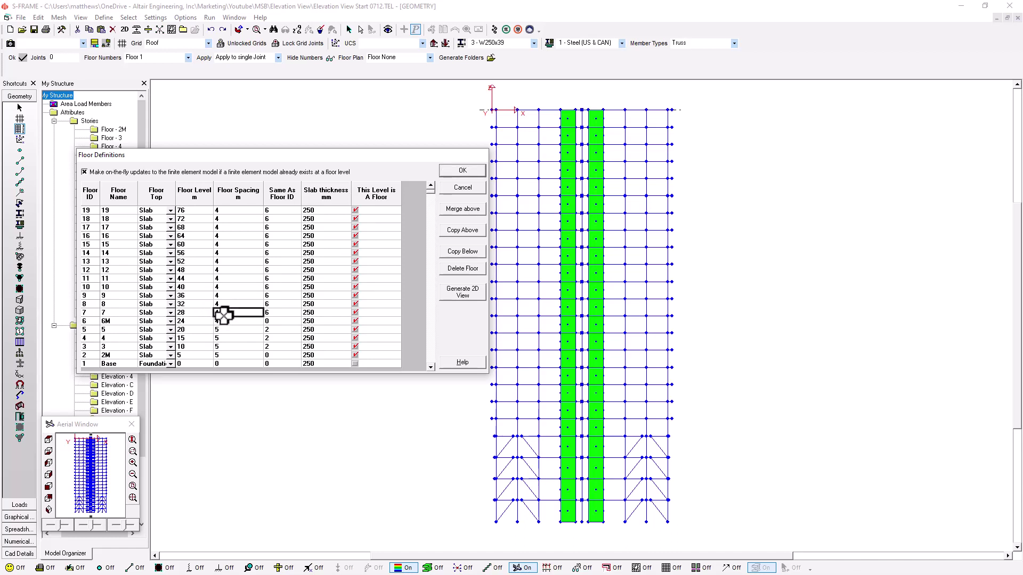
pyautogui.write('20')
pyautogui.press('Return')
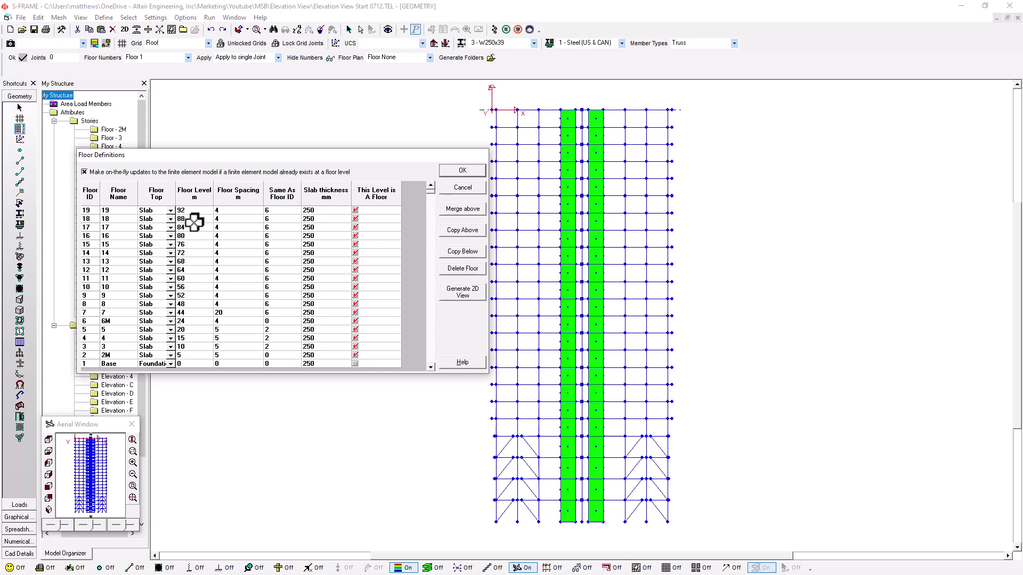
pyautogui.click(242, 297)
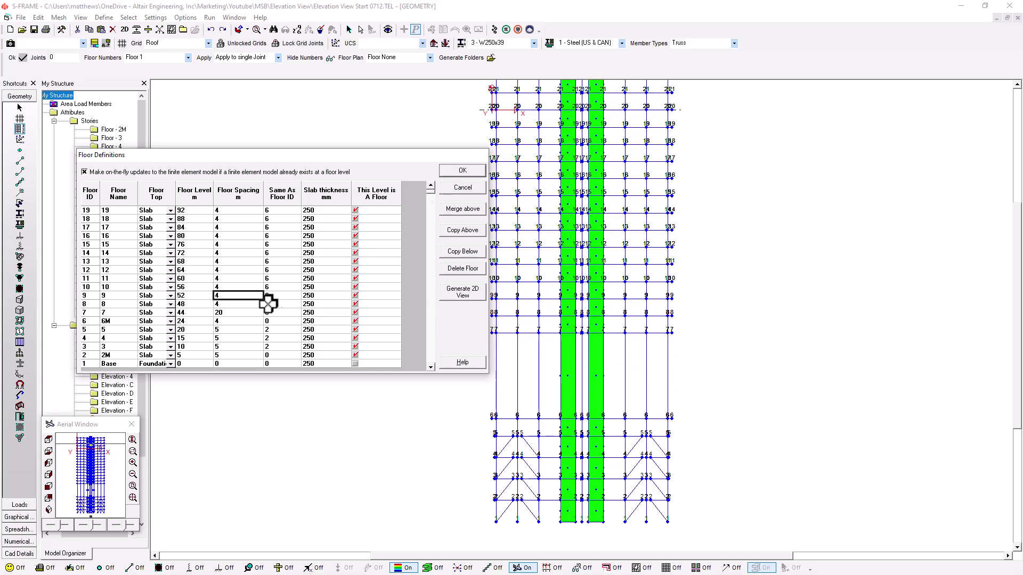
# Step: Set floor 7's spacing to 4 m in the floor definitions
pyautogui.click(237, 313)
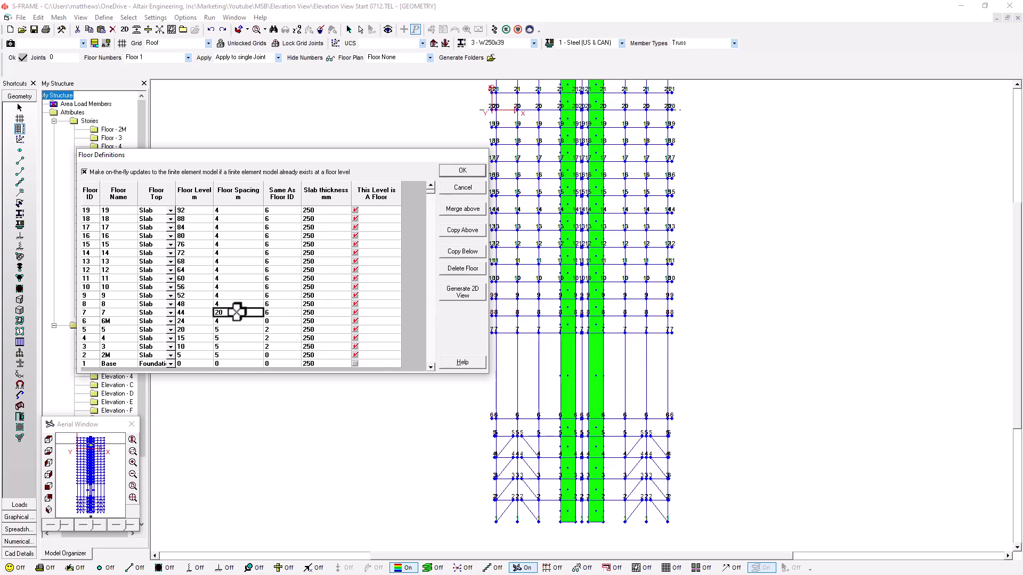
pyautogui.write('4')
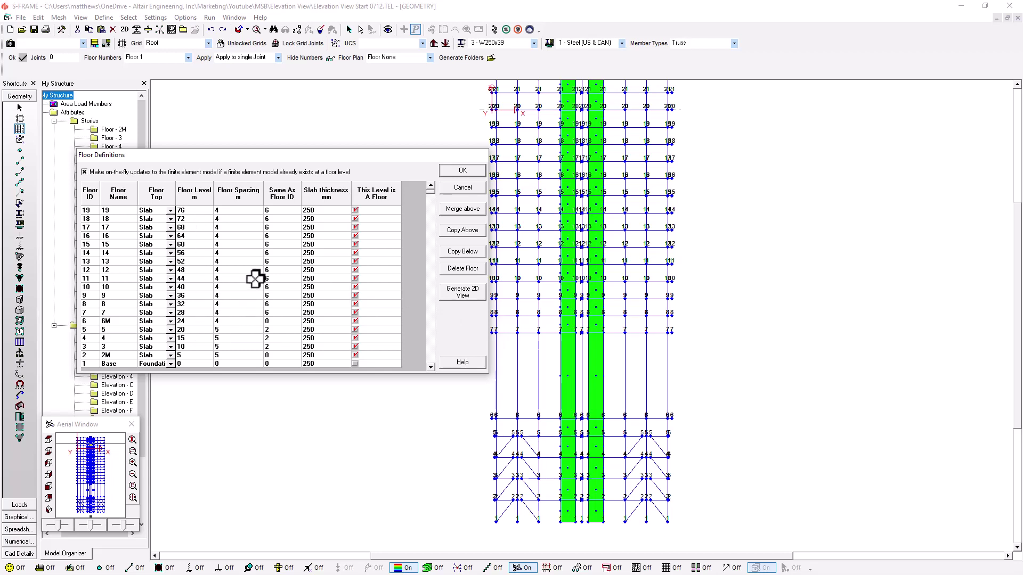
# Step: Set the Base floor level to -10 m to shift all floor levels of the model down
pyautogui.click(198, 363)
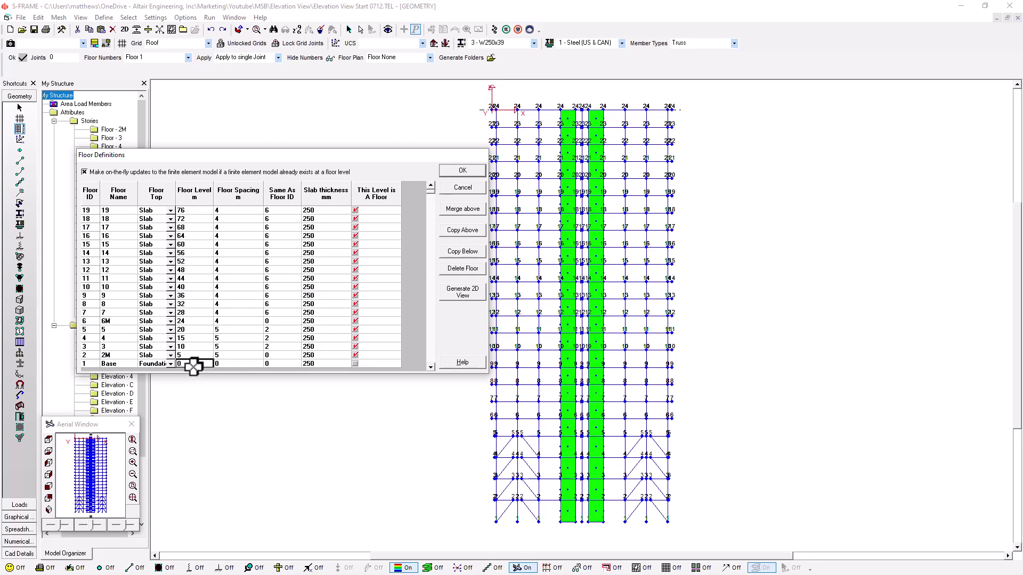
pyautogui.write('-10')
pyautogui.press('Return')
pyautogui.click(198, 347)
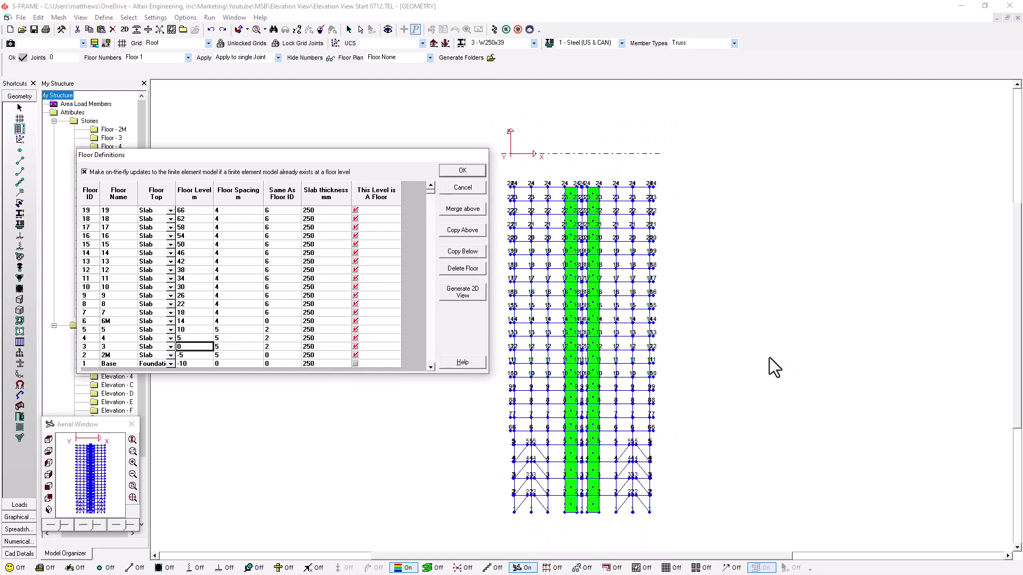
pyautogui.click(421, 46)
# Step: Set the Base floor level to 0 m and accept the floor definitions
pyautogui.click(194, 364)
pyautogui.write('0')
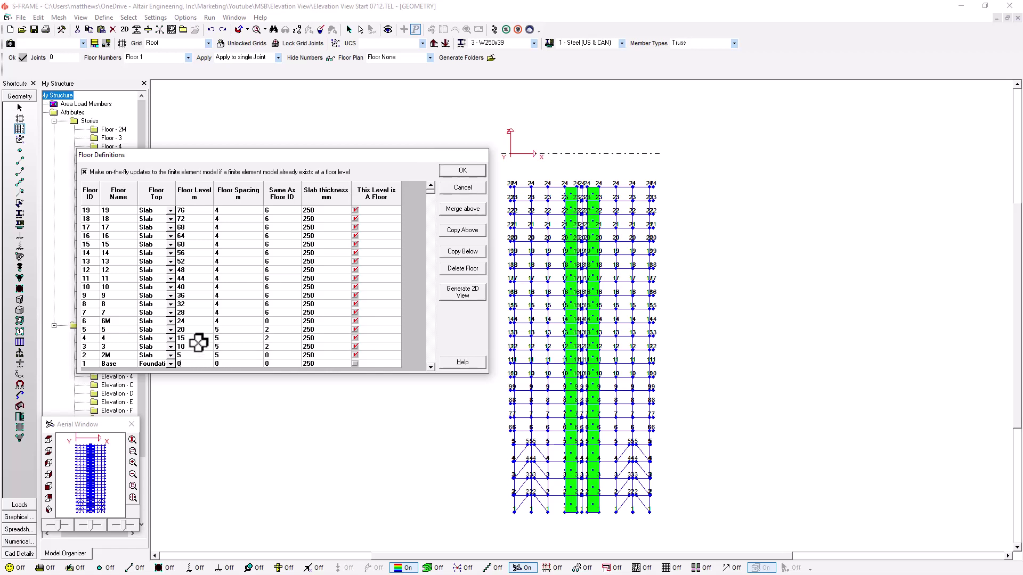
pyautogui.click(203, 355)
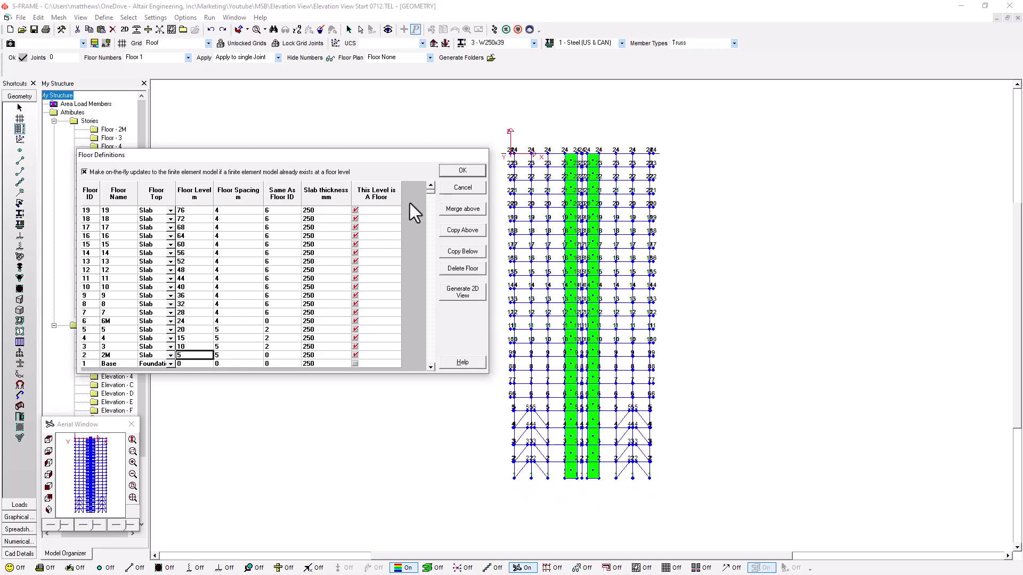
pyautogui.click(464, 171)
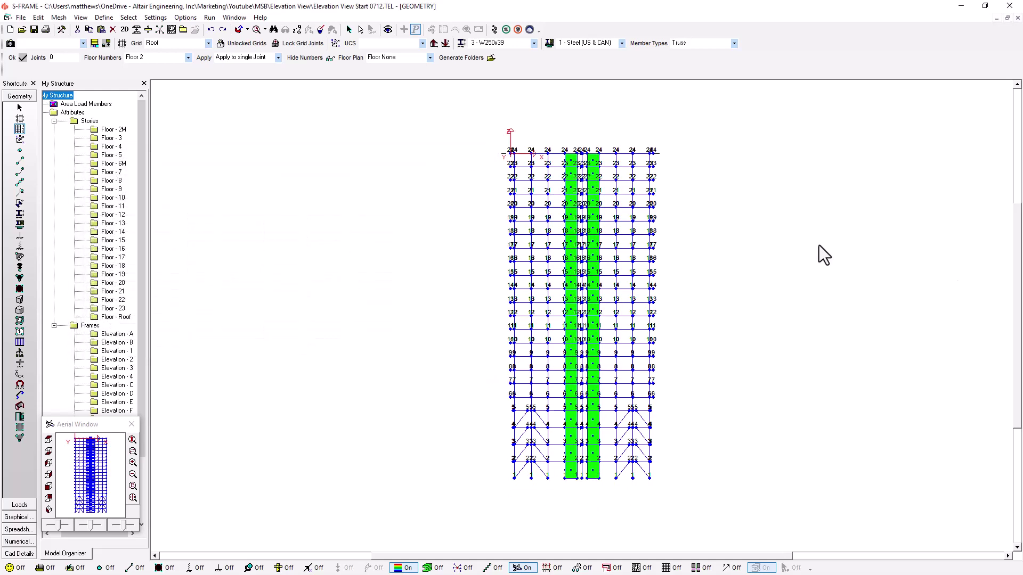